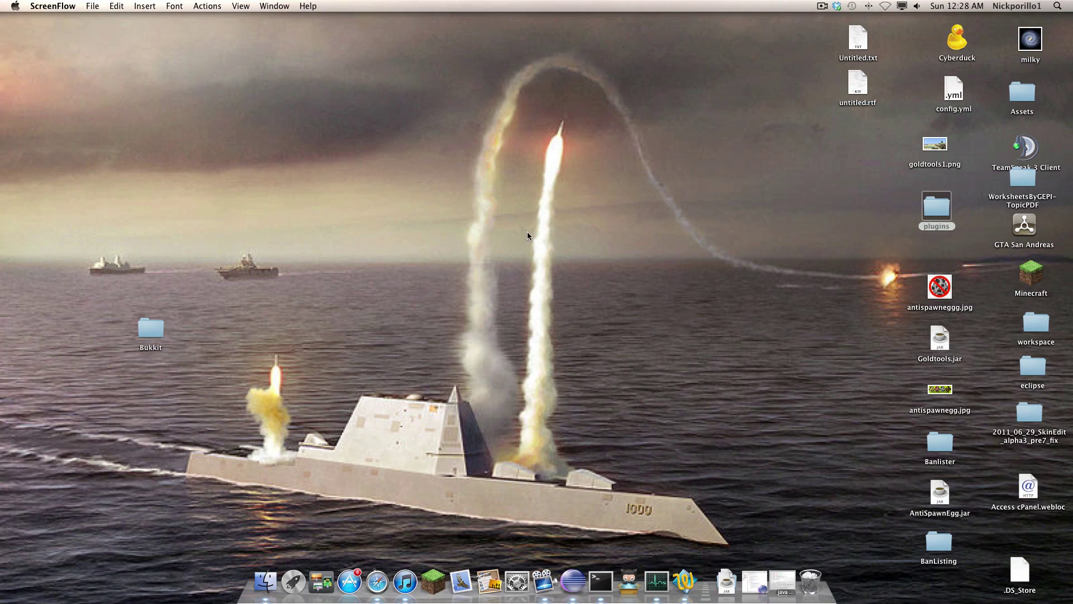
# Open the plugins folder inside the desktop's Bukkit folder and put Goldtools.jar from the desktop into it
pyautogui.doubleClick(151, 331)
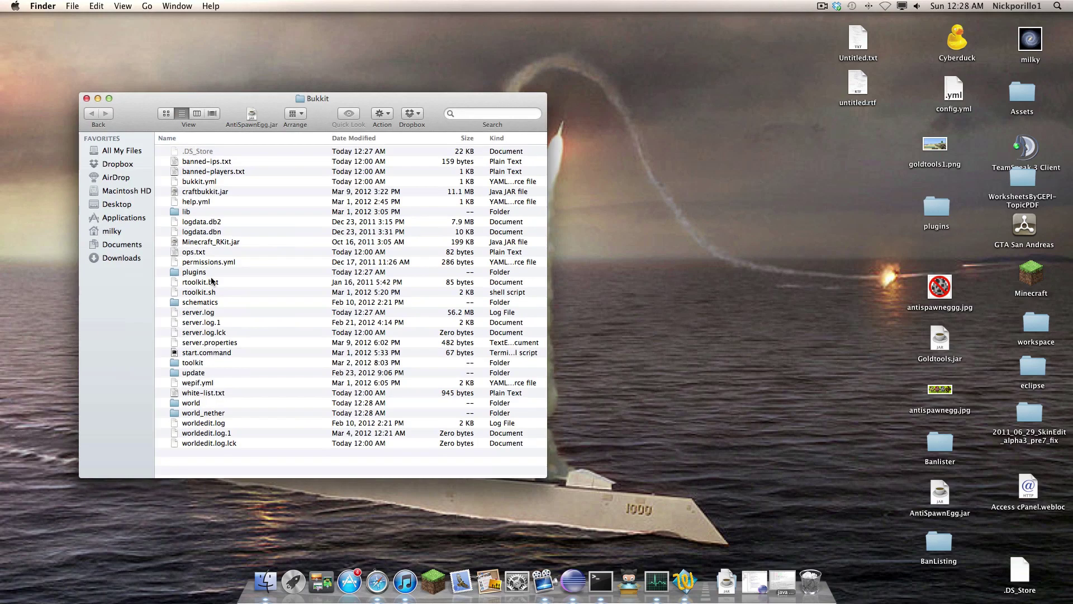
pyautogui.click(217, 275)
pyautogui.doubleClick(217, 273)
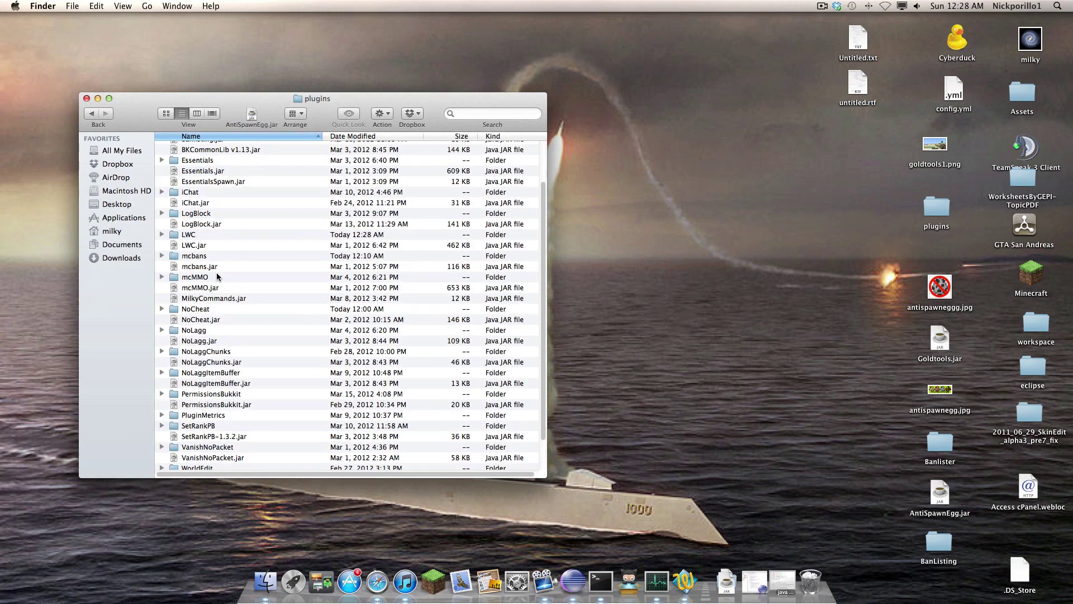
pyautogui.moveTo(928, 345); pyautogui.dragTo(270, 191)
# Switch to the rtoolkit.sh server console in Terminal and run the reload command
pyautogui.click(606, 583)
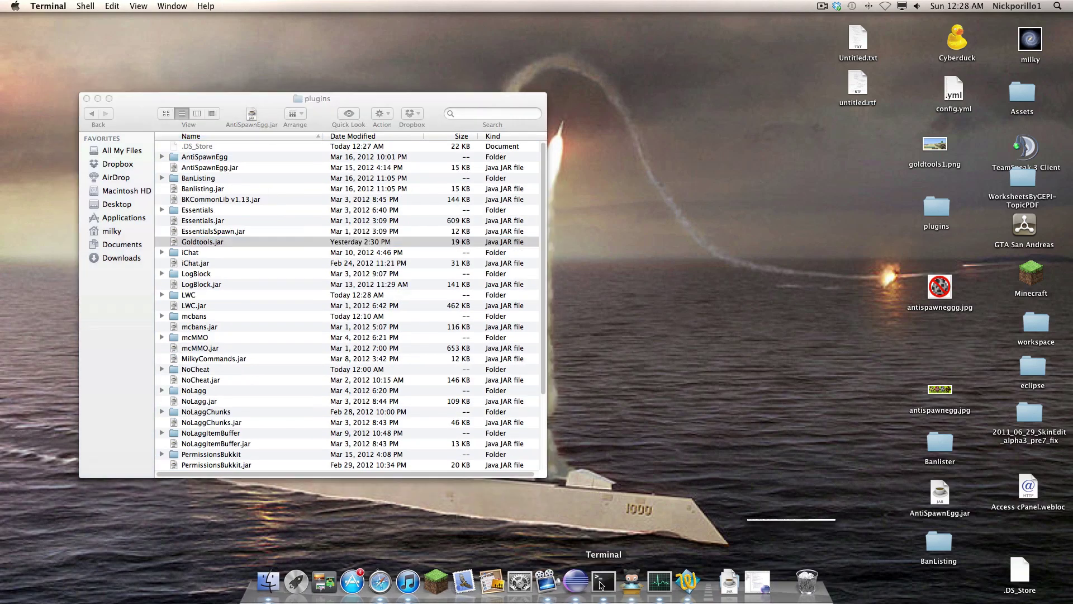
pyautogui.rightClick(642, 582)
pyautogui.click(649, 549)
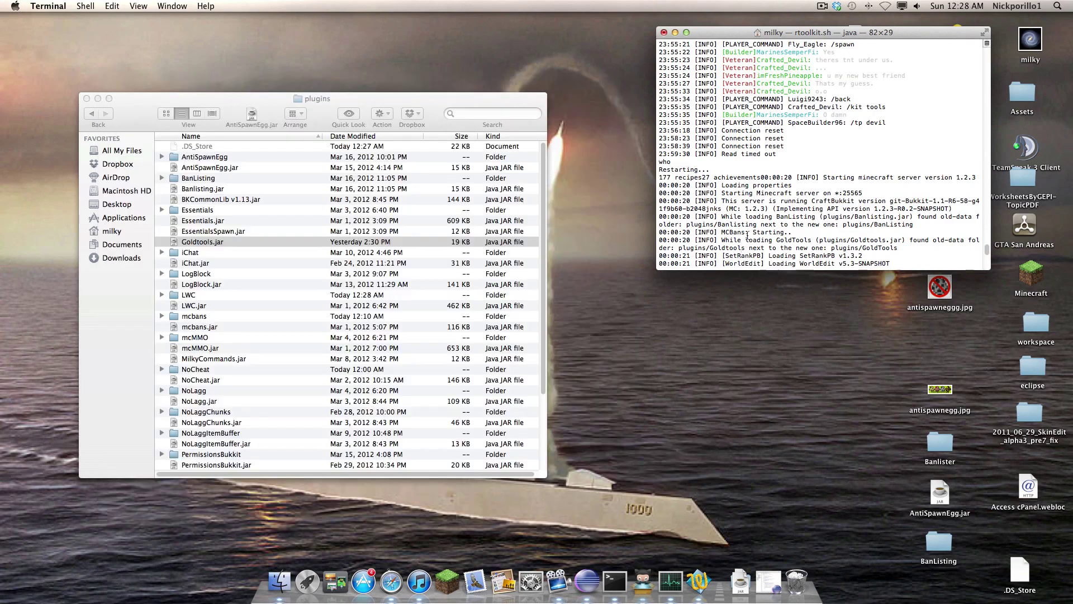
pyautogui.write('reload')
pyautogui.press('Return')
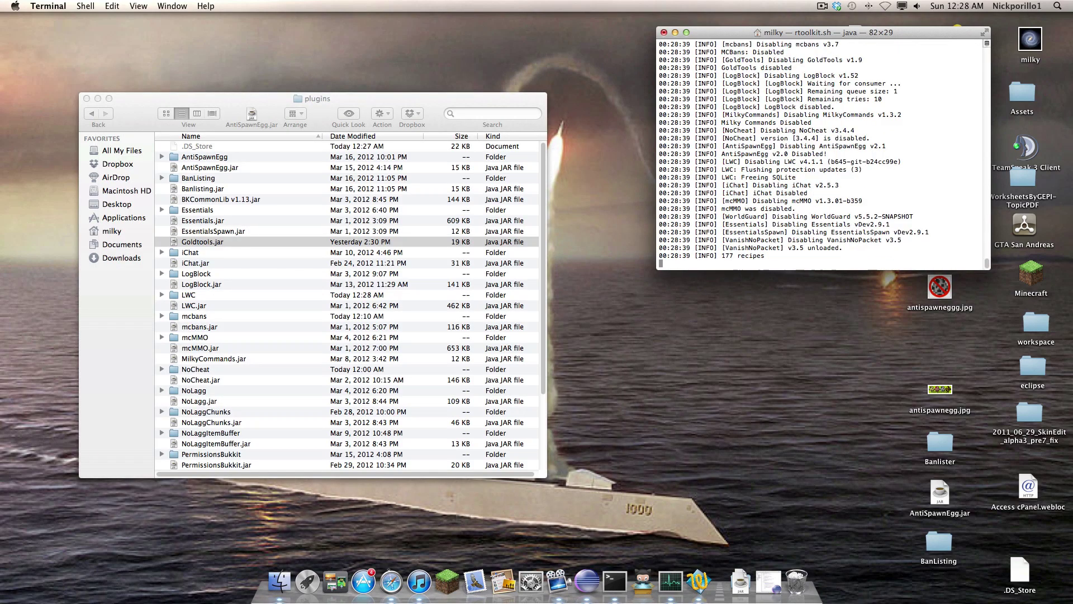
# Launch Minecraft, log in with the saved account, join the multiplayer server and enlarge the game window
pyautogui.click(447, 585)
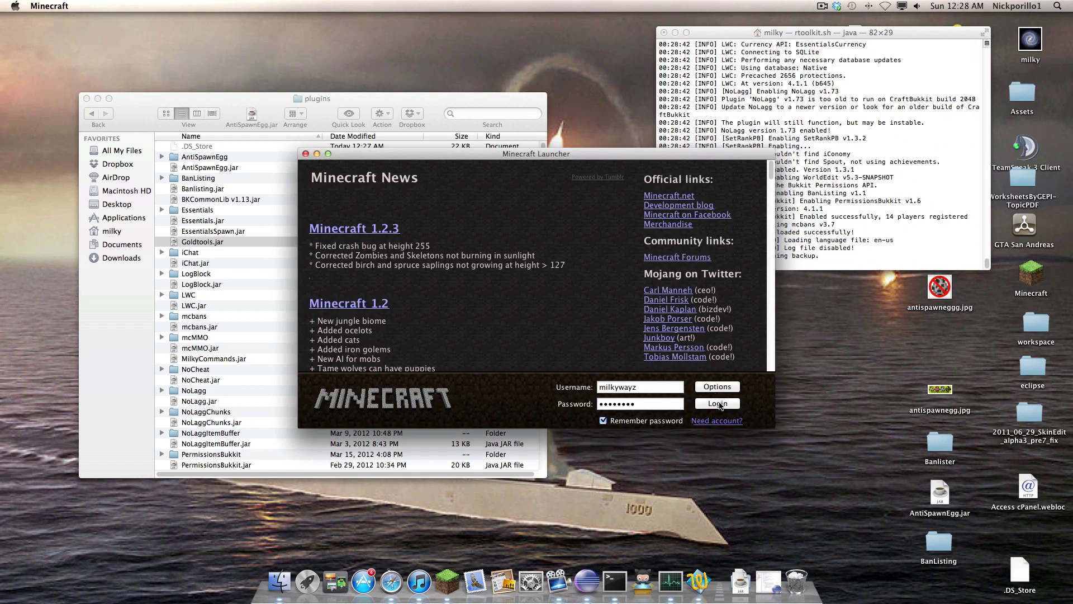
pyautogui.click(718, 403)
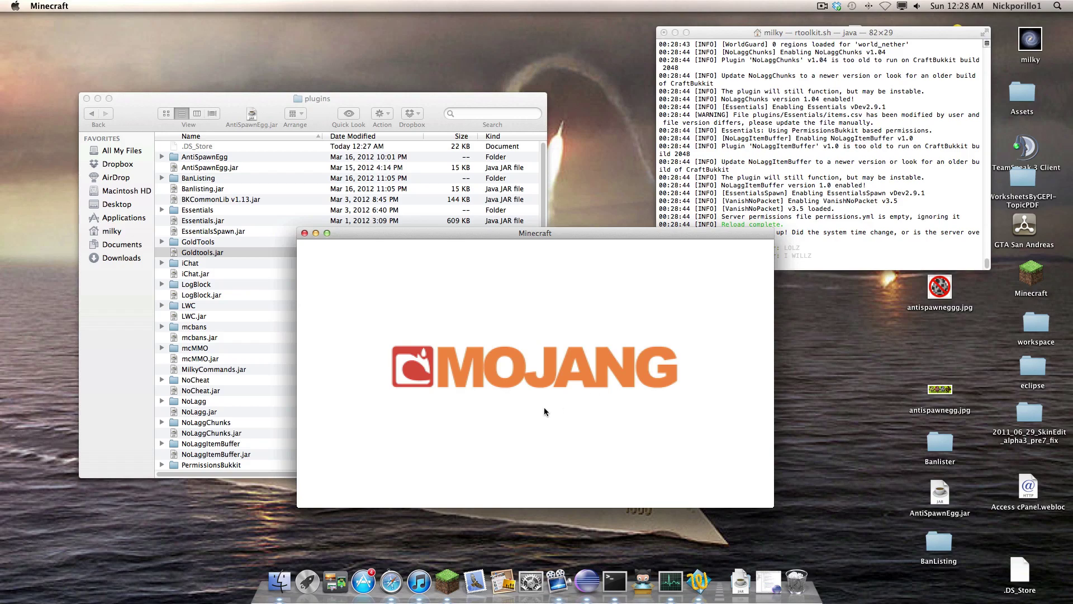
pyautogui.click(537, 403)
pyautogui.click(503, 327)
pyautogui.click(419, 457)
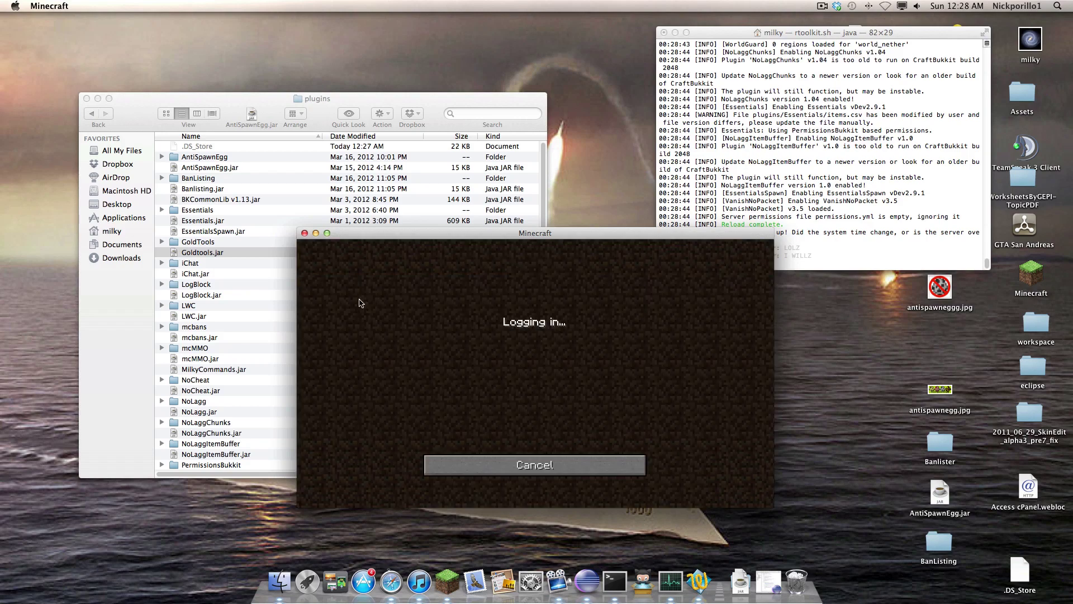
pyautogui.click(327, 232)
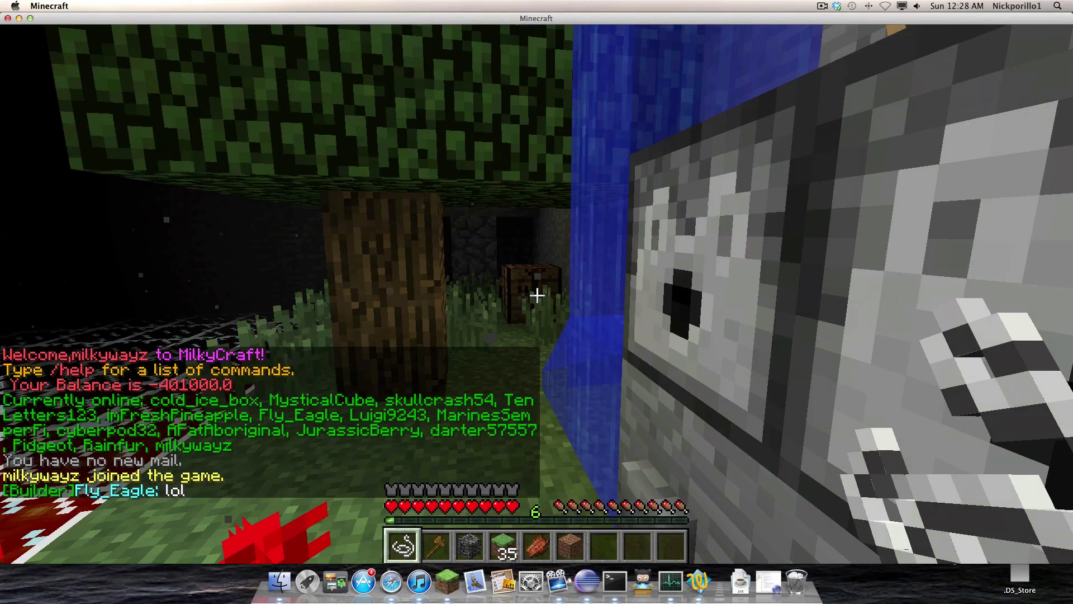
# Clear the player's inventory and add one gold pickaxe
pyautogui.scroll(-6, 537, 295)
pyautogui.press('w')
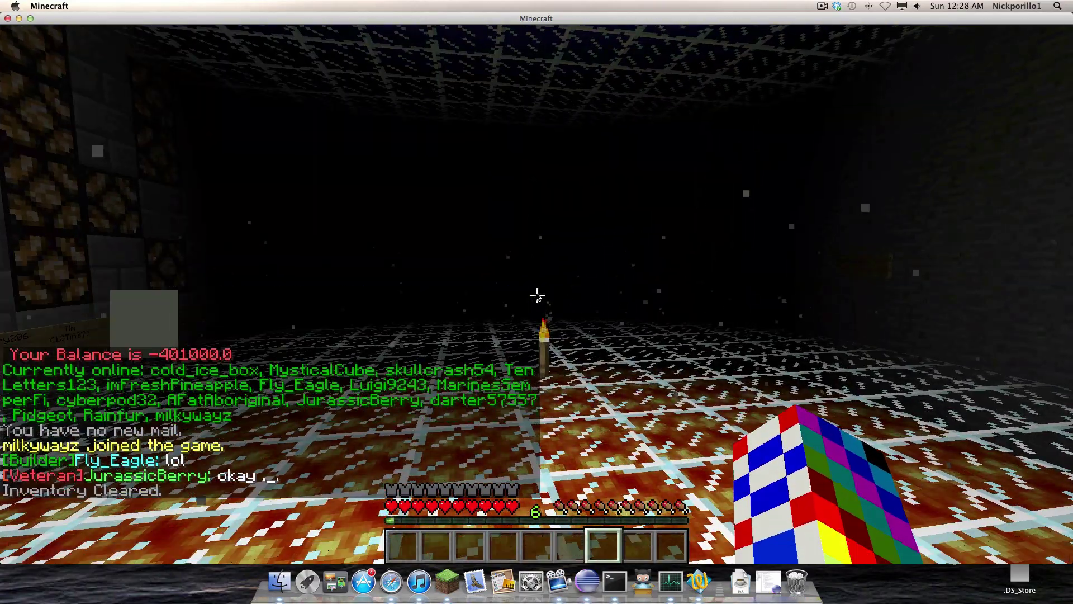
pyautogui.press('e')
pyautogui.click(904, 506)
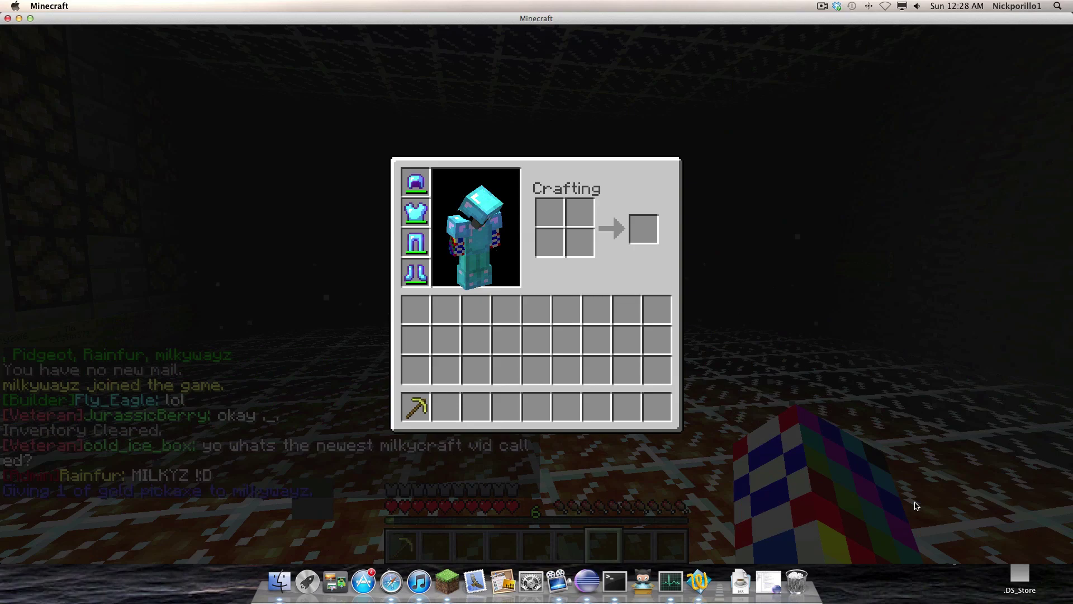
# Teleport to the server spawn and add one iron block to the inventory
pyautogui.press('e')
pyautogui.press('t')
pyautogui.press('Return')
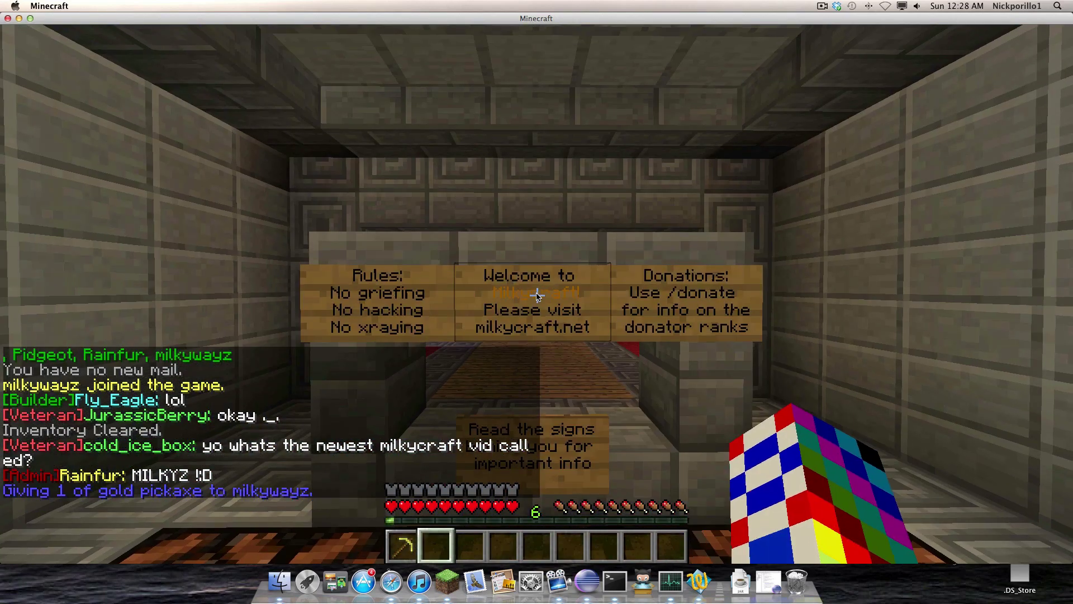
pyautogui.press('e')
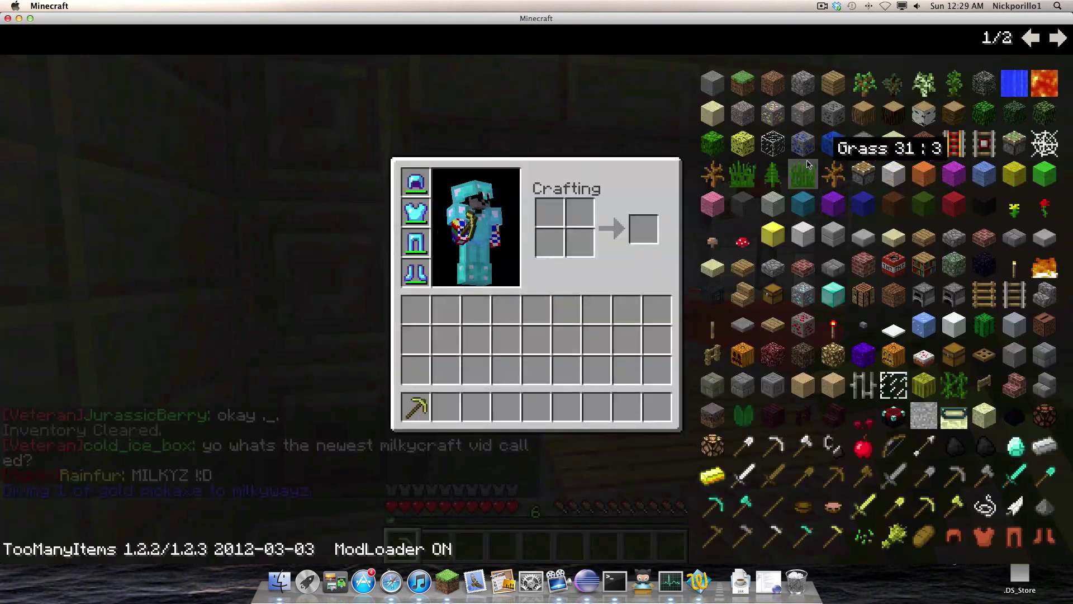
pyautogui.click(803, 234)
pyautogui.press('e')
# Place the iron block as an anvil on the spawn hall's red carpet and equip the gold pickaxe
pyautogui.press('2')
pyautogui.press('w')
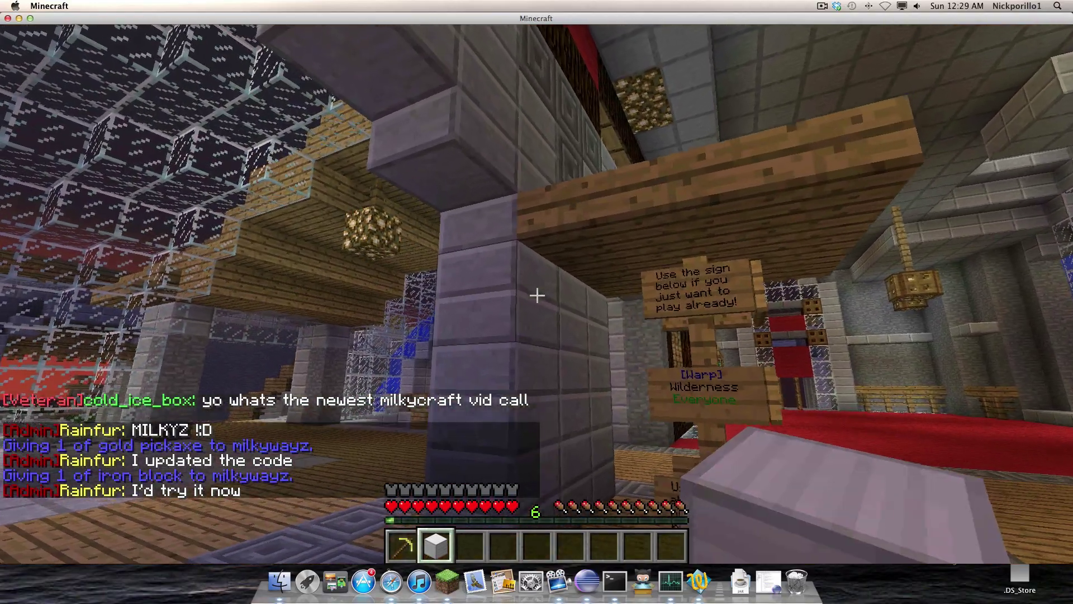
pyautogui.rightClick(537, 295)
pyautogui.press('1')
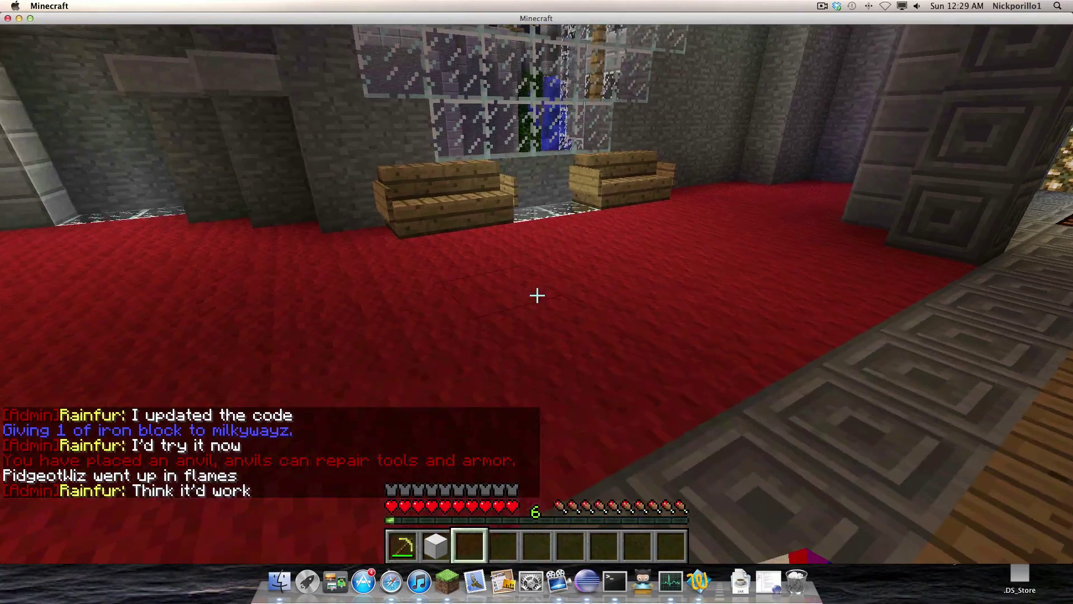
pyautogui.press('2')
pyautogui.rightClick(536, 296)
pyautogui.press('1')
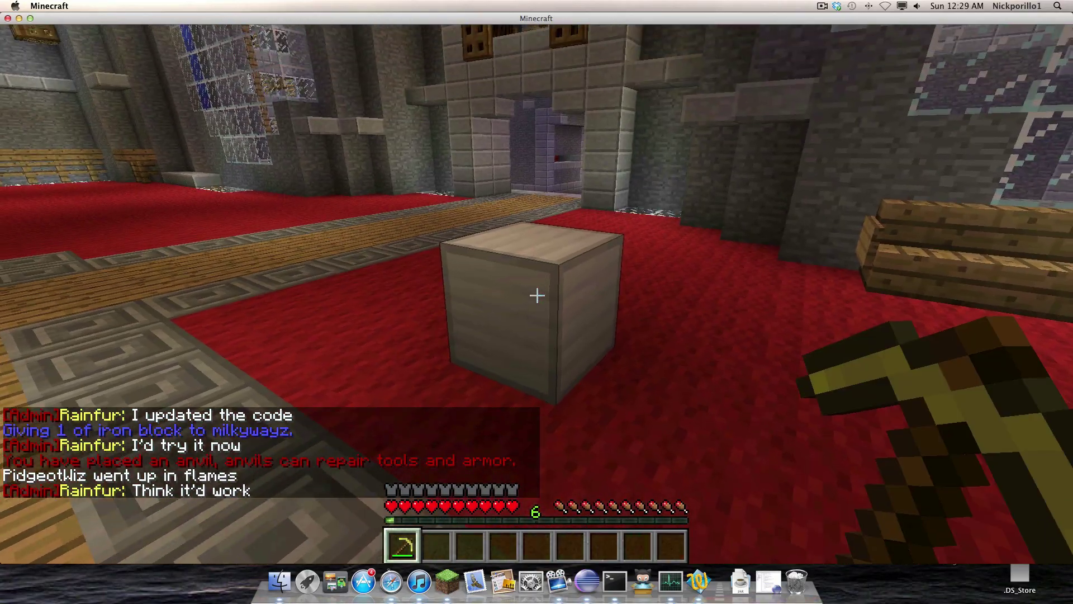
# Mine the iron block with the gold pickaxe and place it back on the red carpet, twice
pyautogui.click(537, 295)
pyautogui.press('e')
pyautogui.press('e')
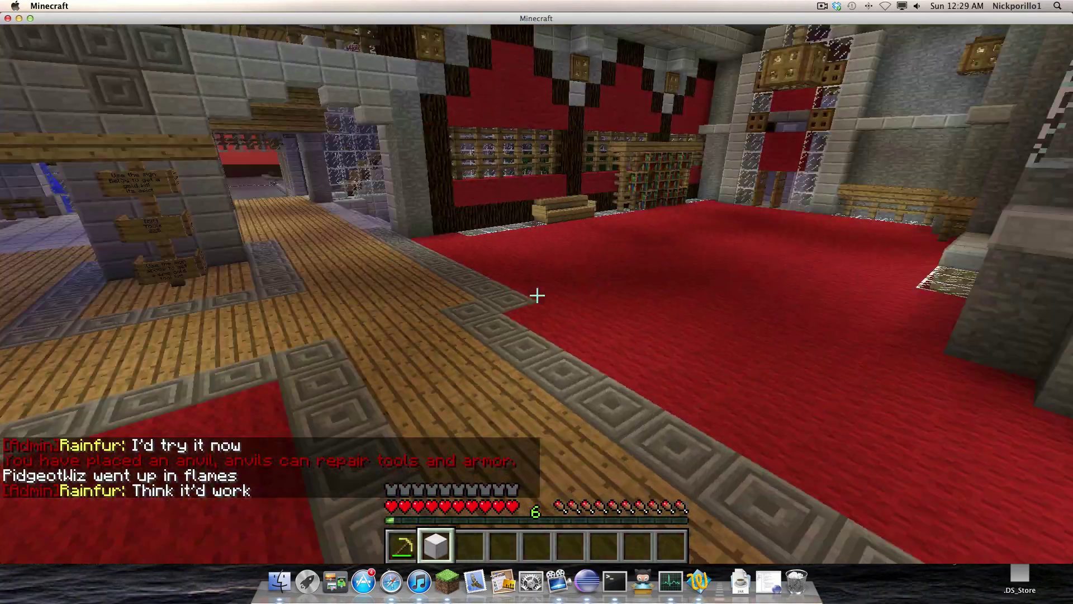
pyautogui.press('2')
pyautogui.press('w')
pyautogui.rightClick(536, 295)
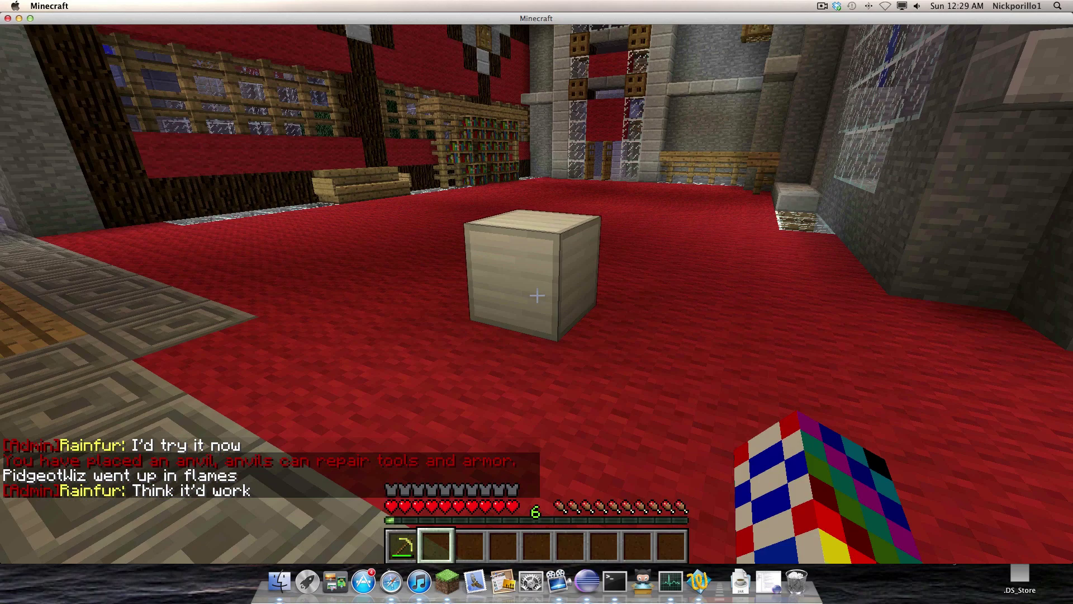
pyautogui.press('1')
pyautogui.click(536, 296)
pyautogui.press('2')
pyautogui.rightClick(537, 296)
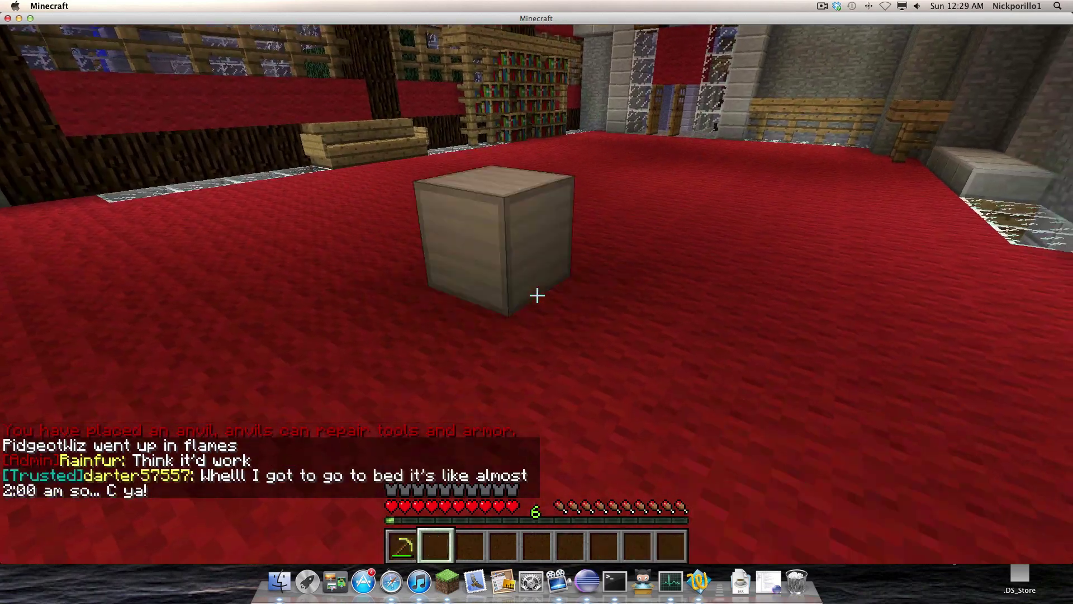
# Pause the game, shrink its window and set the player's rank to Builder from the server console
pyautogui.press('Escape')
pyautogui.click(31, 19)
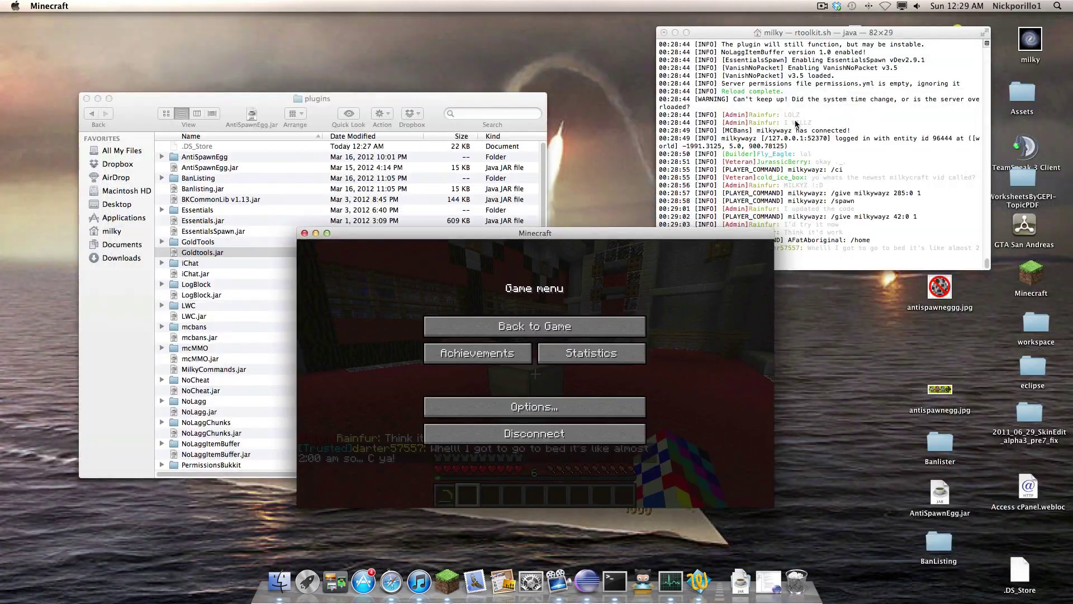
pyautogui.click(795, 120)
pyautogui.write('rank ')
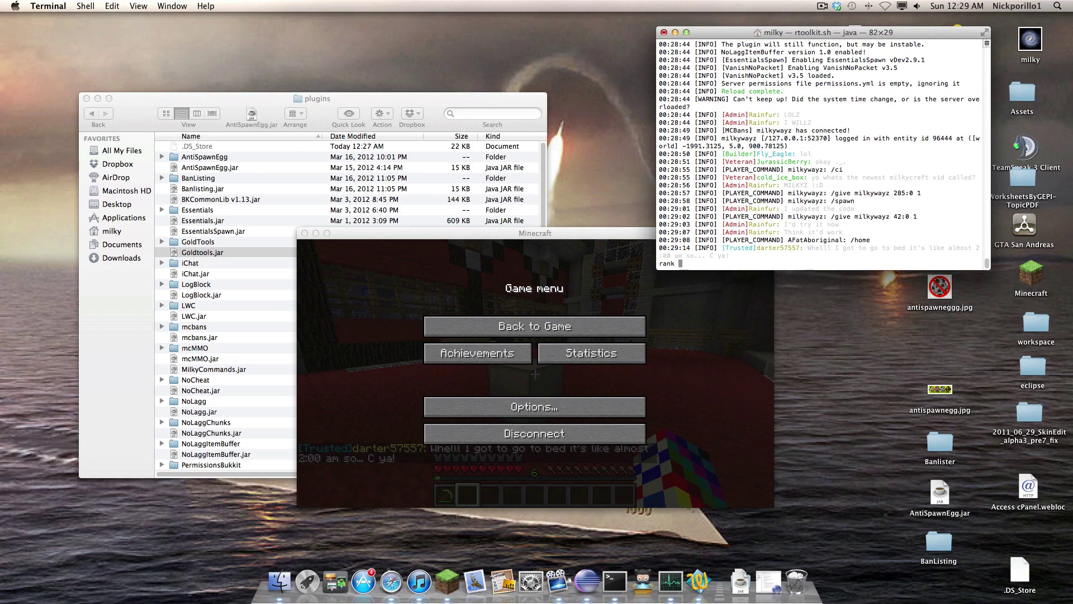
pyautogui.write('mil')
pyautogui.write('ky Bui')
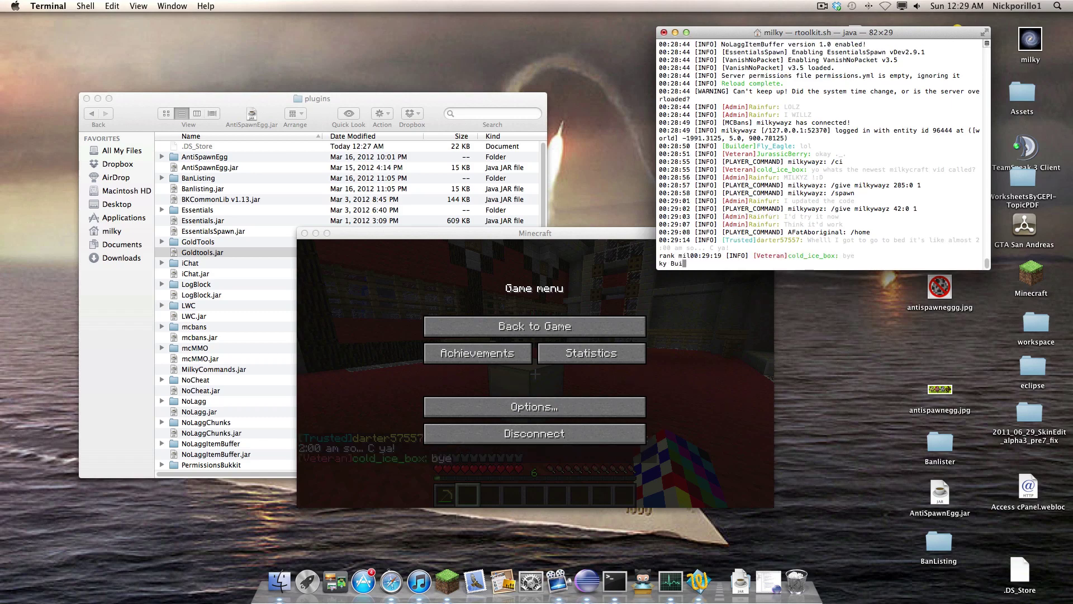
pyautogui.write('lder')
pyautogui.press('Return')
# Remove the player's operator status with the deop command in the server console
pyautogui.write('deop')
pyautogui.write(' mil')
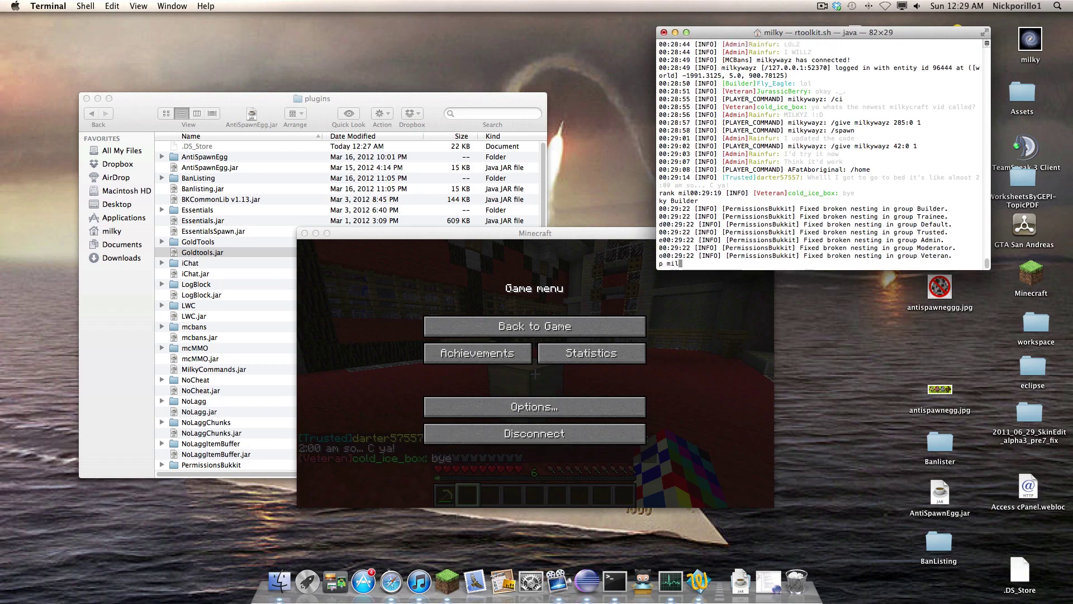
pyautogui.write('kywayz')
pyautogui.press('Return')
# Resume the game and try to mine the placed iron block with the gold pickaxe from several sides
pyautogui.click(521, 322)
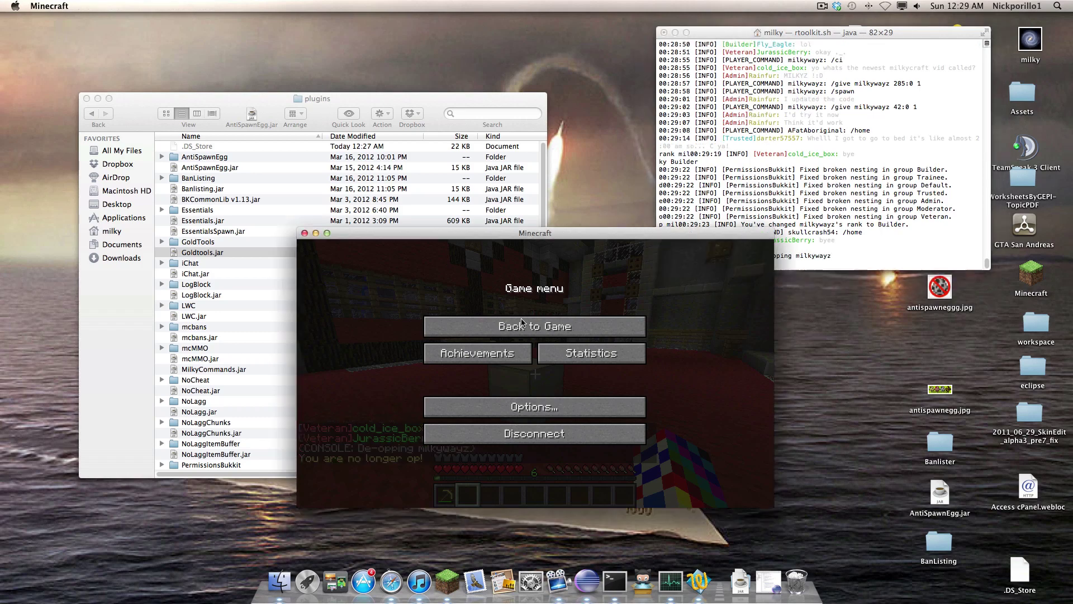
pyautogui.click(522, 326)
pyautogui.press('1')
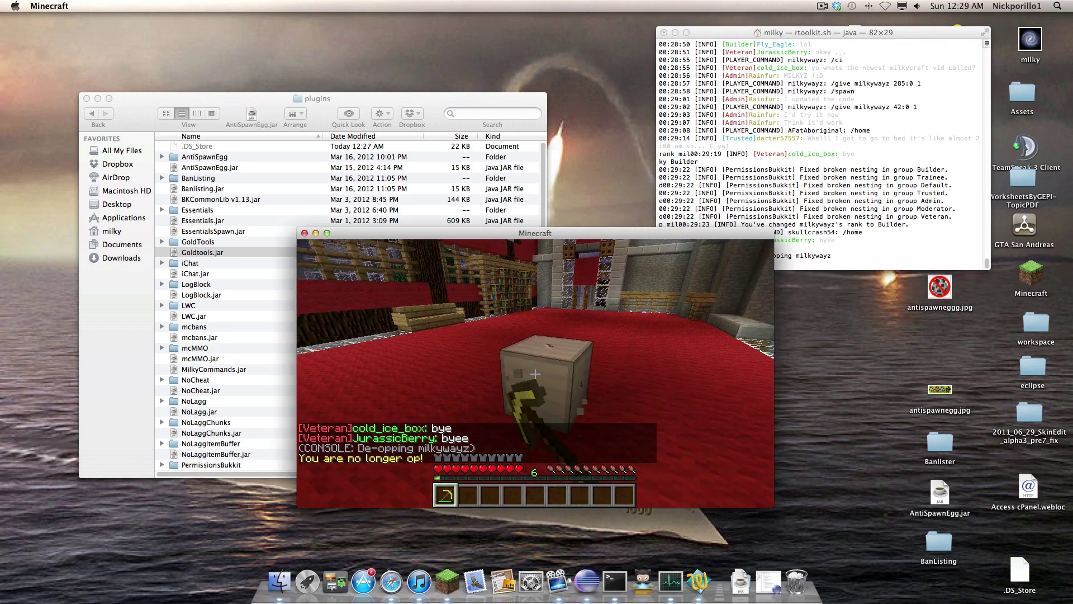
pyautogui.click(536, 374)
pyautogui.press('d')
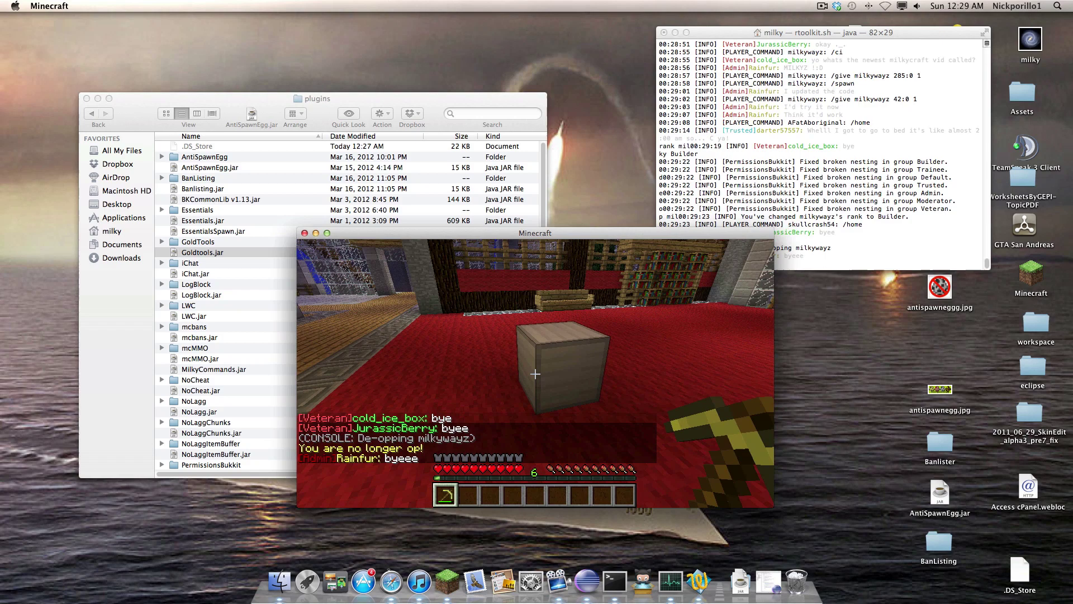
pyautogui.moveTo(535, 373); pyautogui.dragTo(535, 373)
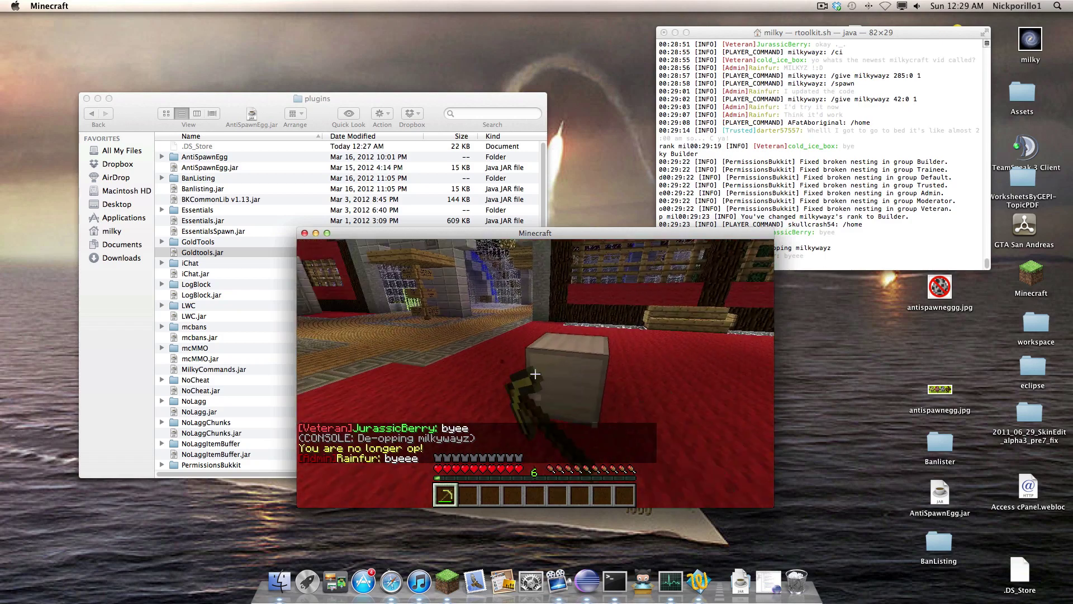
pyautogui.press('d')
pyautogui.click(535, 374)
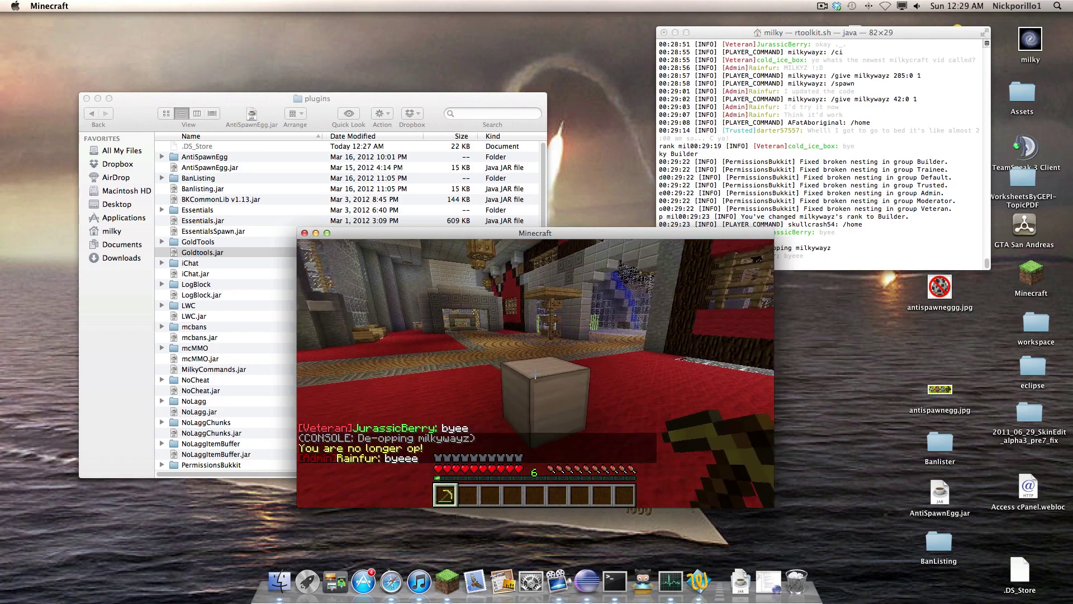
# Give the player two iron blocks with the give command in the server console
pyautogui.press('e')
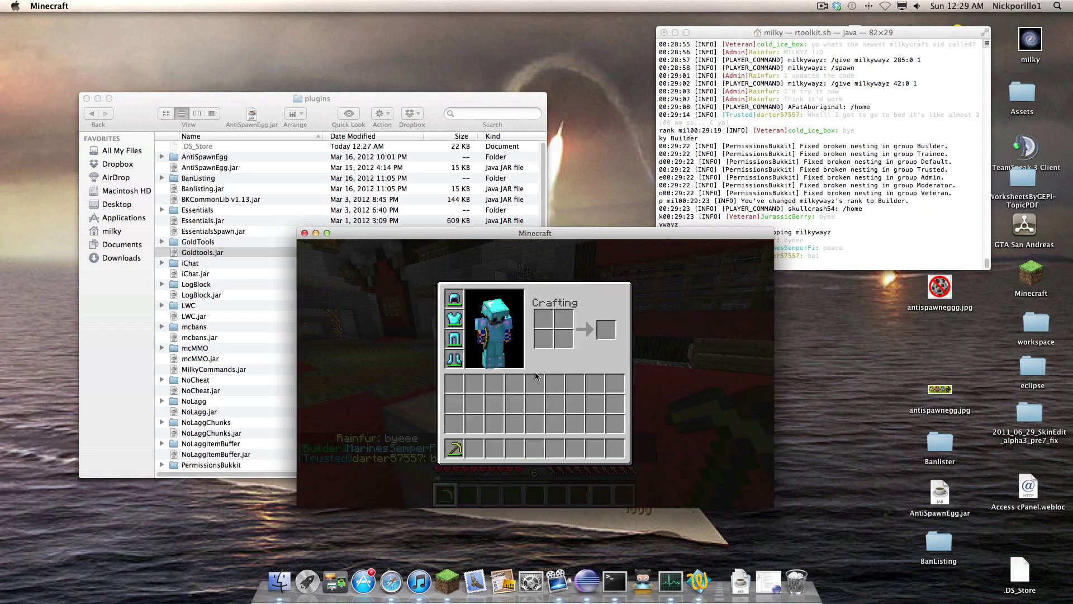
pyautogui.press('o')
pyautogui.click(775, 170)
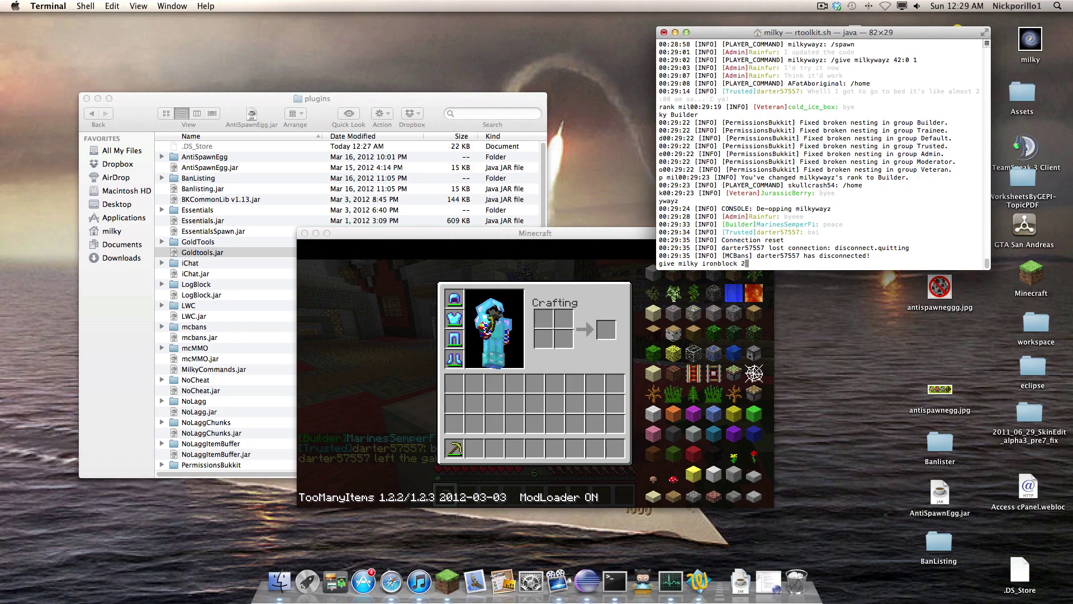
pyautogui.write('give milky ironblock 2')
pyautogui.press('Return')
# Return to the game, close the inventory and walk out of the spawn hall toward the gateway
pyautogui.click(420, 303)
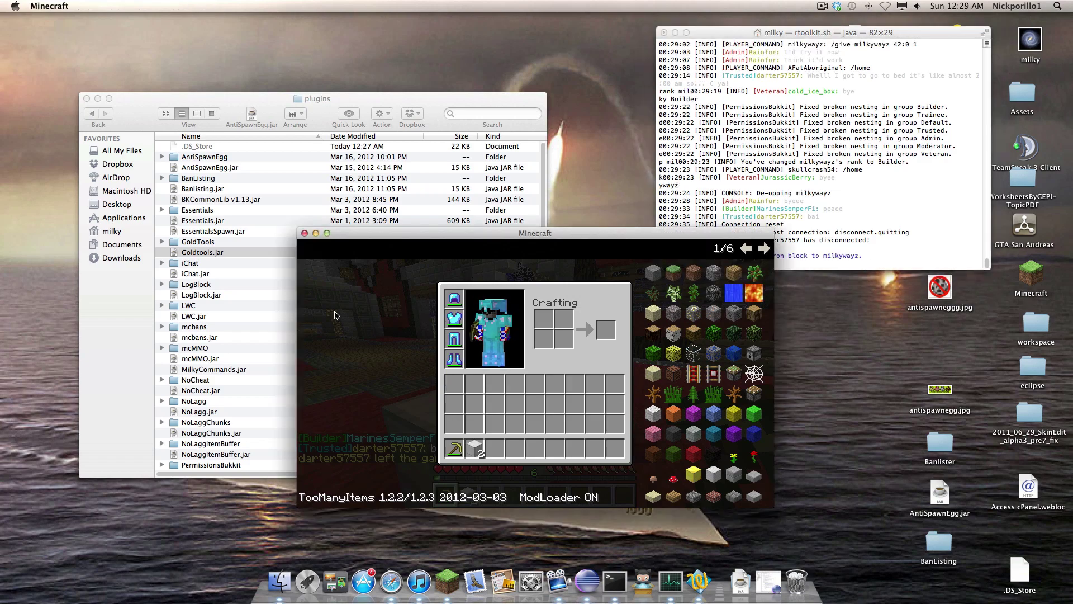
pyautogui.press('e')
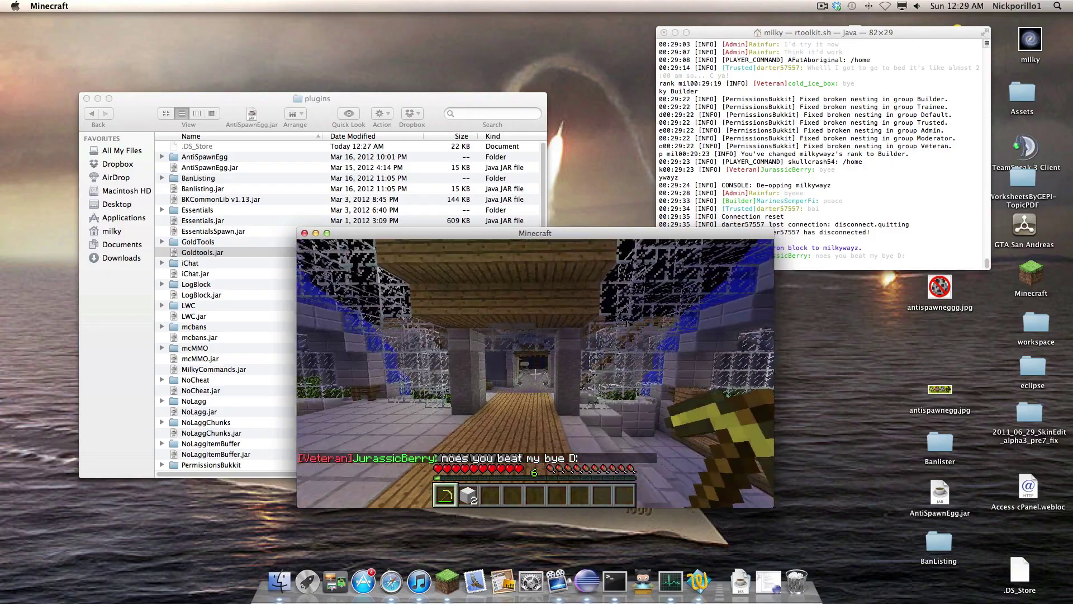
pyautogui.press('w')
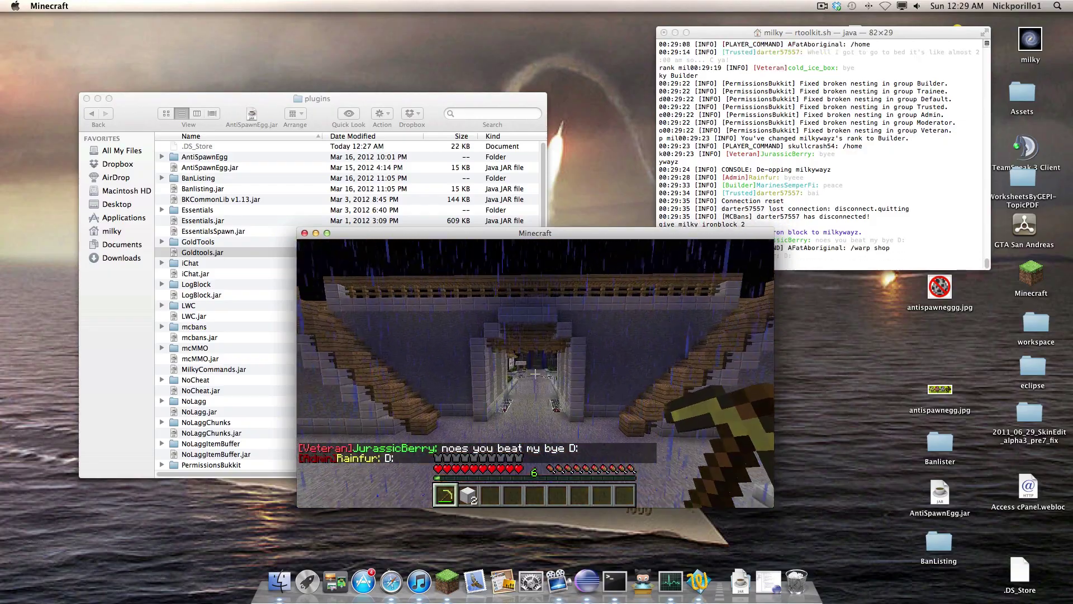
pyautogui.press('w')
# Make the player an operator with the op command in the server console, correcting the misspelled username, and resume the game
pyautogui.press('Escape')
pyautogui.click(833, 146)
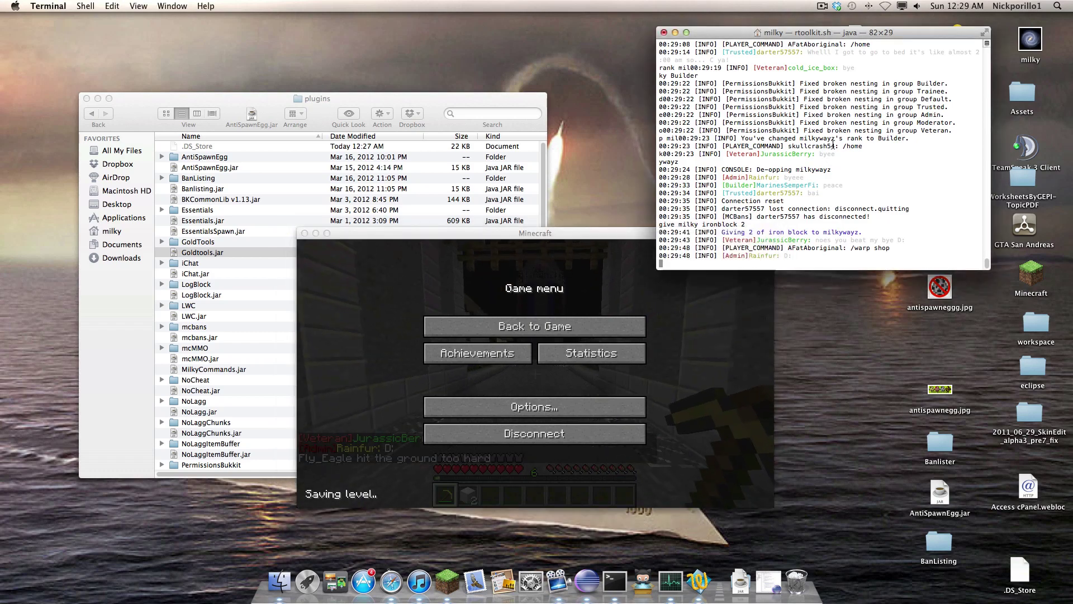
pyautogui.write('op milkywaya')
pyautogui.press('Return')
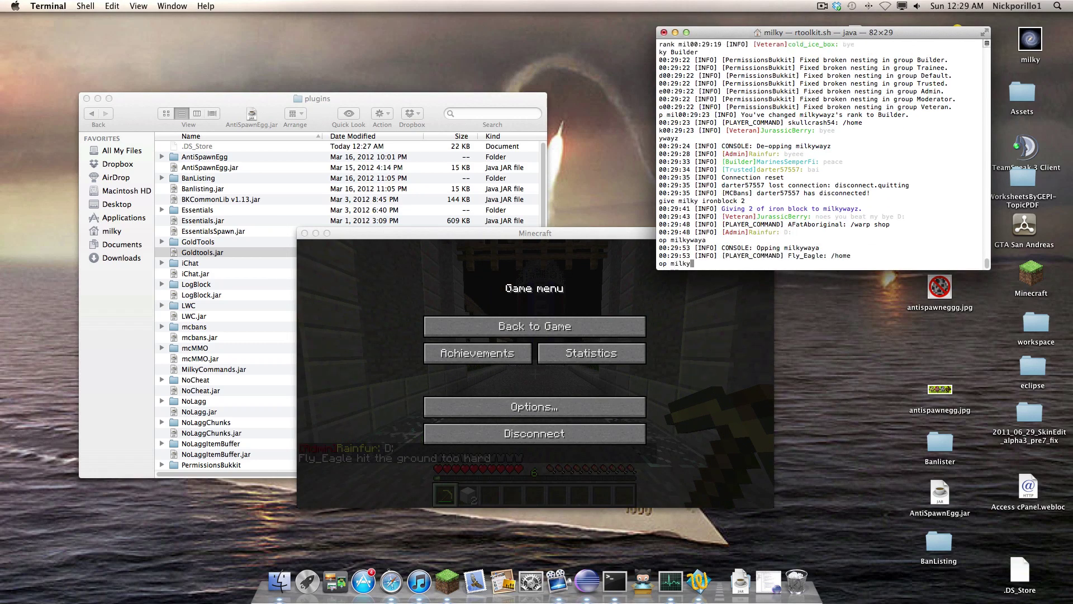
pyautogui.write('op milkywayz')
pyautogui.press('Return')
pyautogui.click(535, 326)
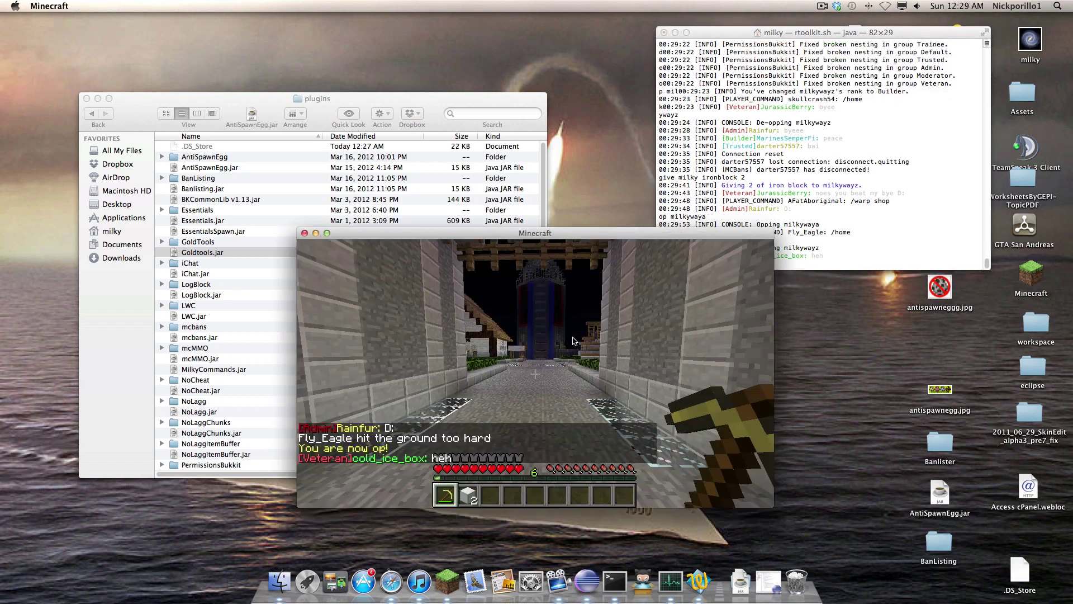
# Fly out of the gateway to open grass and place the two iron blocks side by side on the ground
pyautogui.press('w')
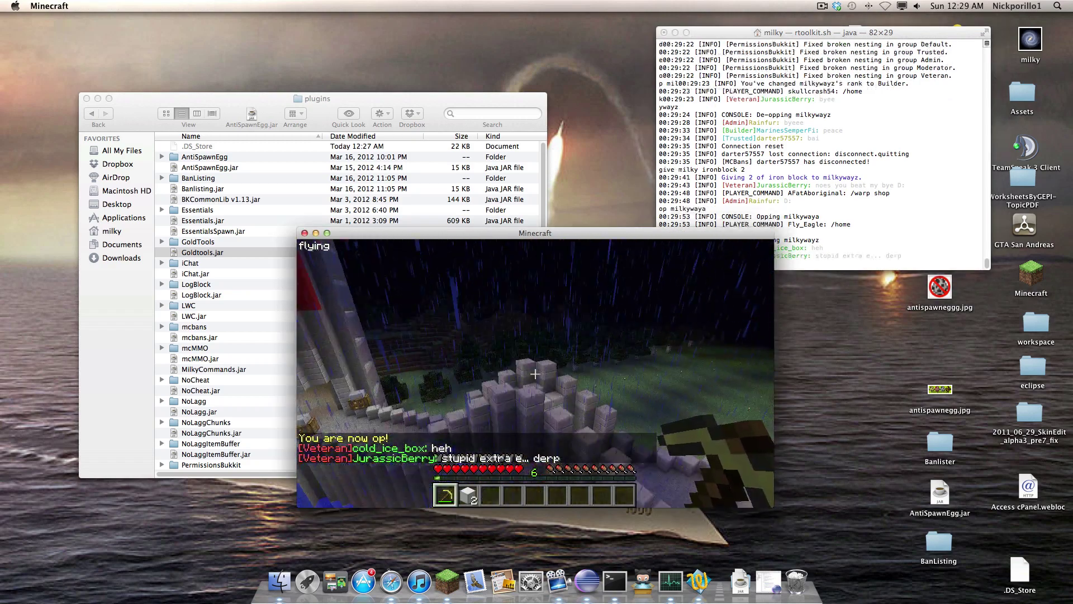
pyautogui.press('w')
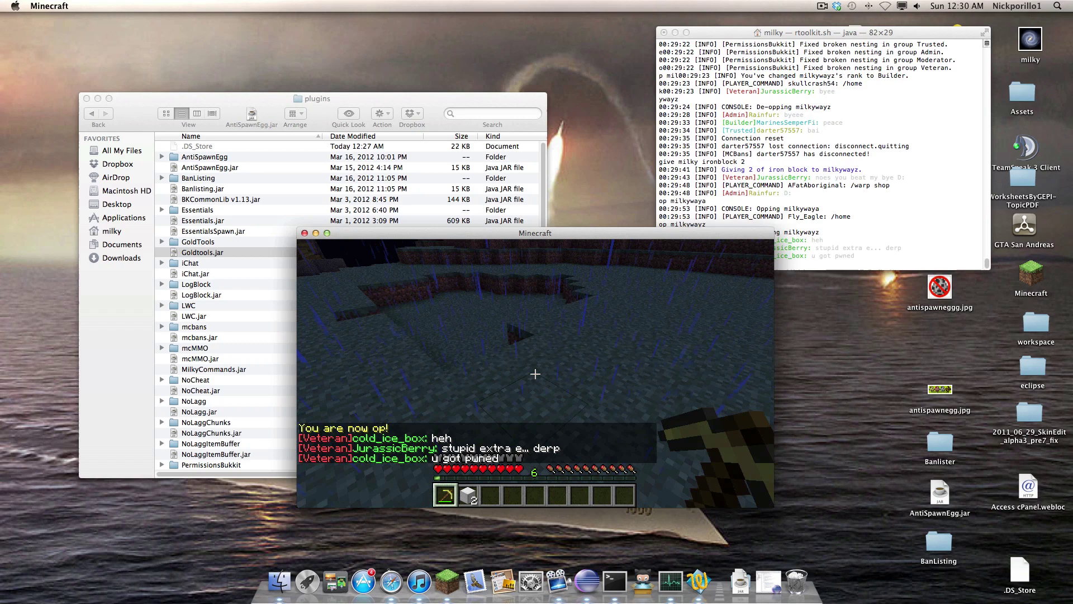
pyautogui.press('2')
pyautogui.rightClick(535, 373)
pyautogui.rightClick(535, 374)
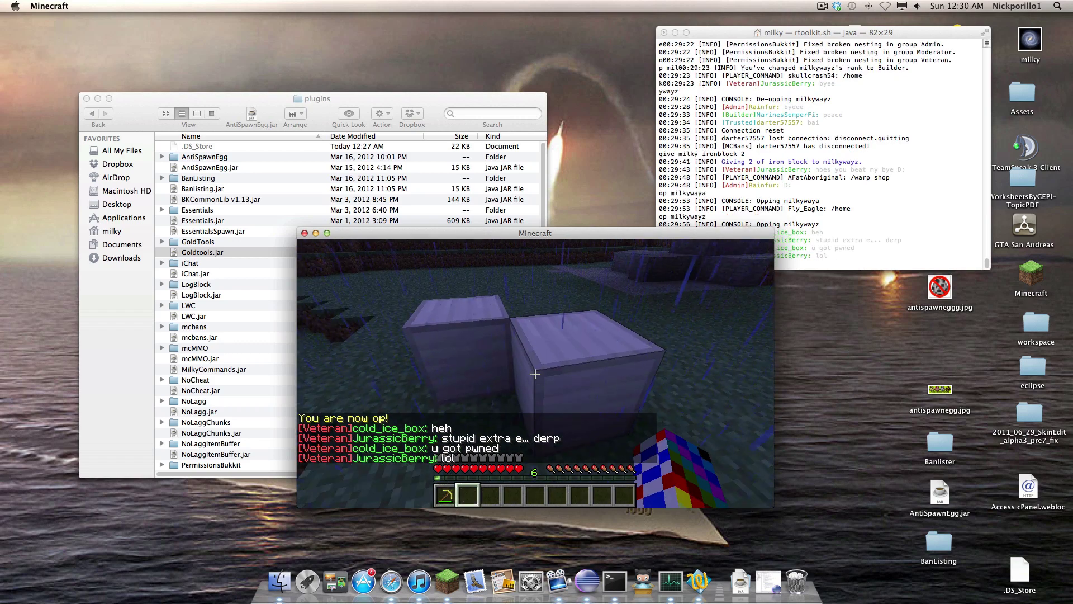
# Remove the player's operator status with the deop command in the game chat
pyautogui.press('/')
pyautogui.write('deop milkywayz')
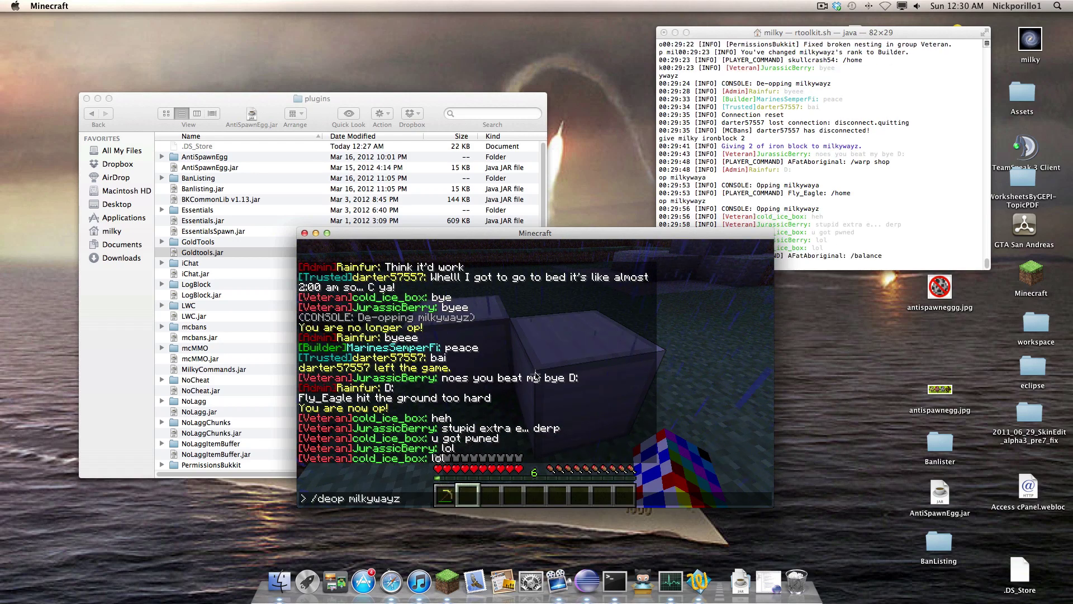
pyautogui.press('Return')
pyautogui.press('t')
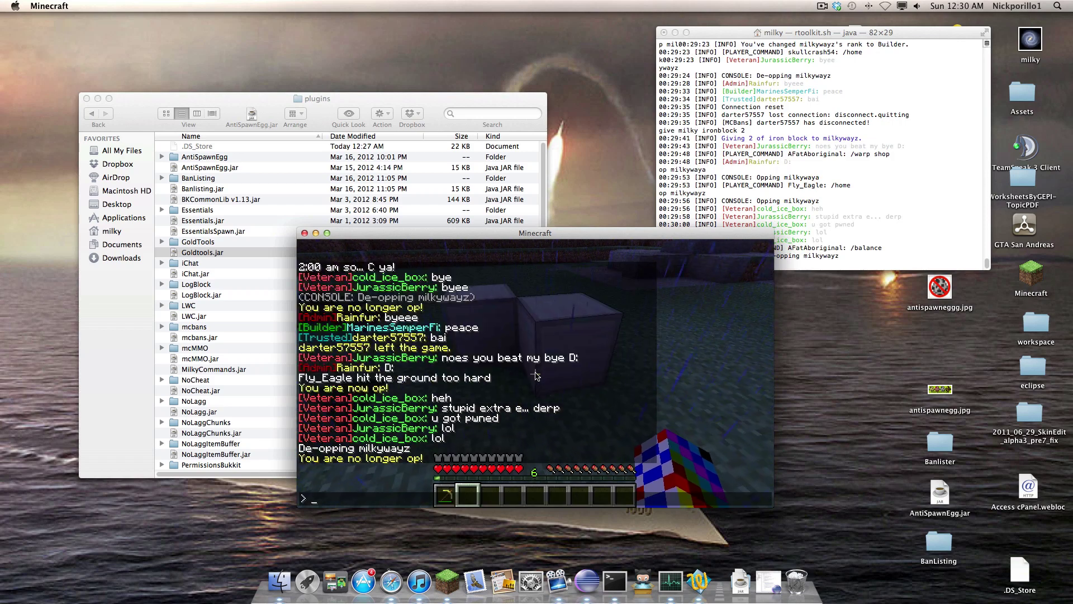
# Give the player 1 string with the give command in the server console, then return to the game and walk across the field
pyautogui.click(693, 202)
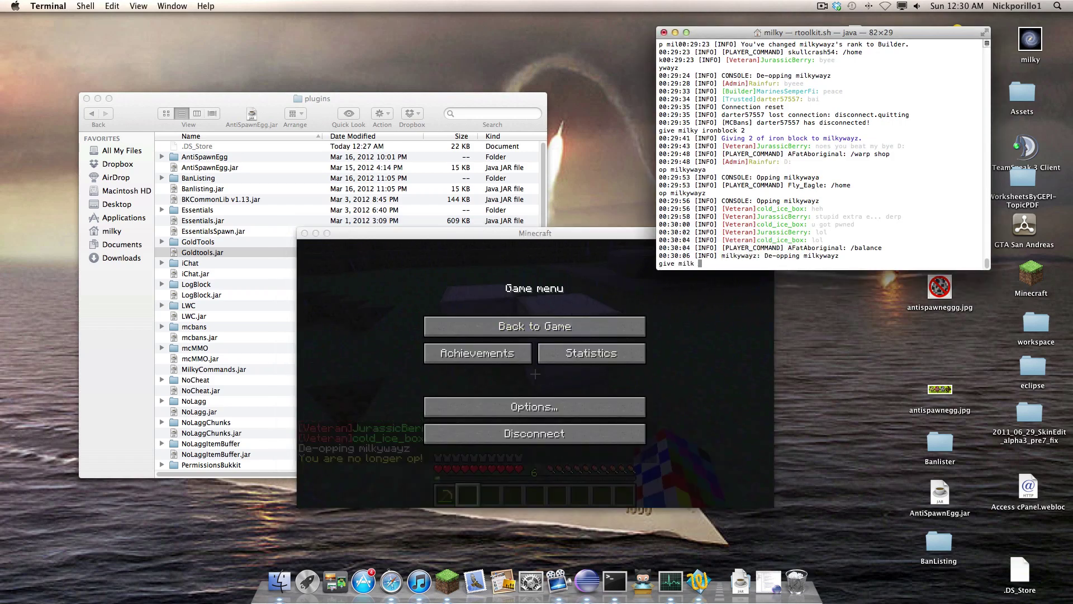
pyautogui.write('give milk string 1')
pyautogui.press('Return')
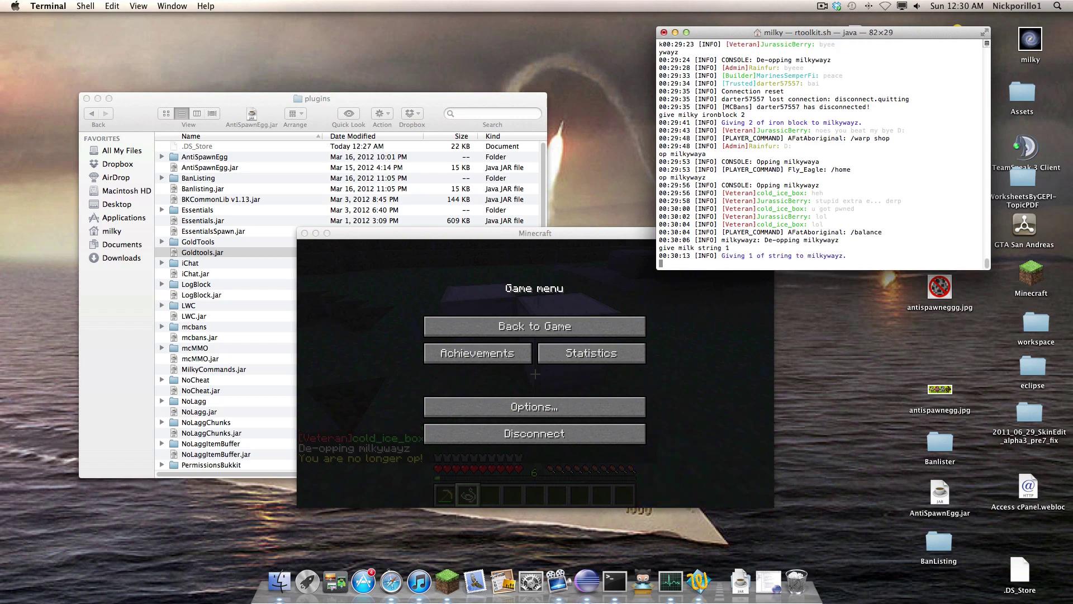
pyautogui.click(558, 269)
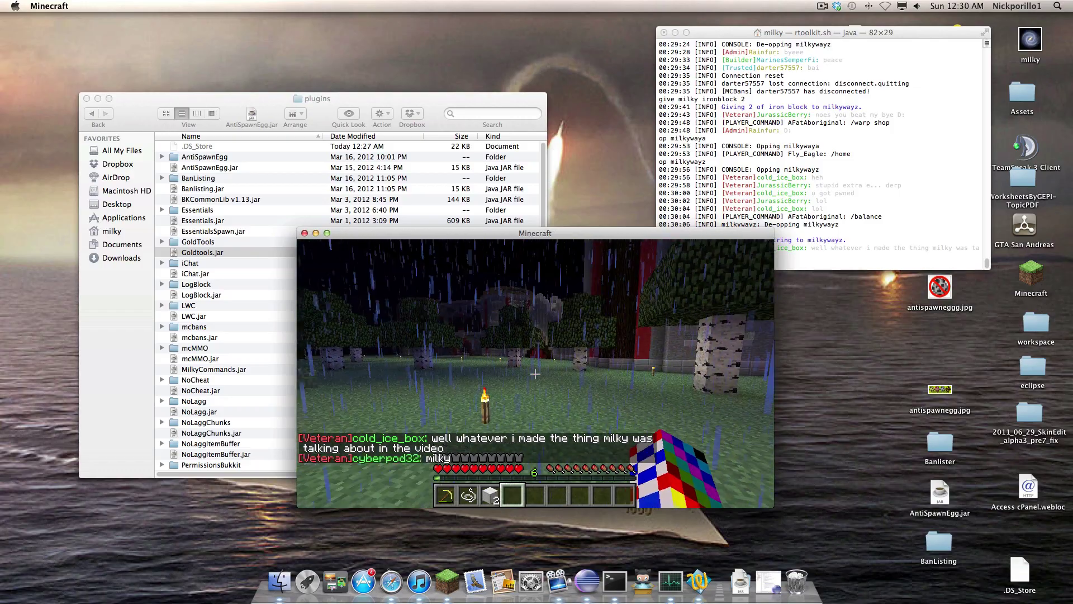
pyautogui.press('w')
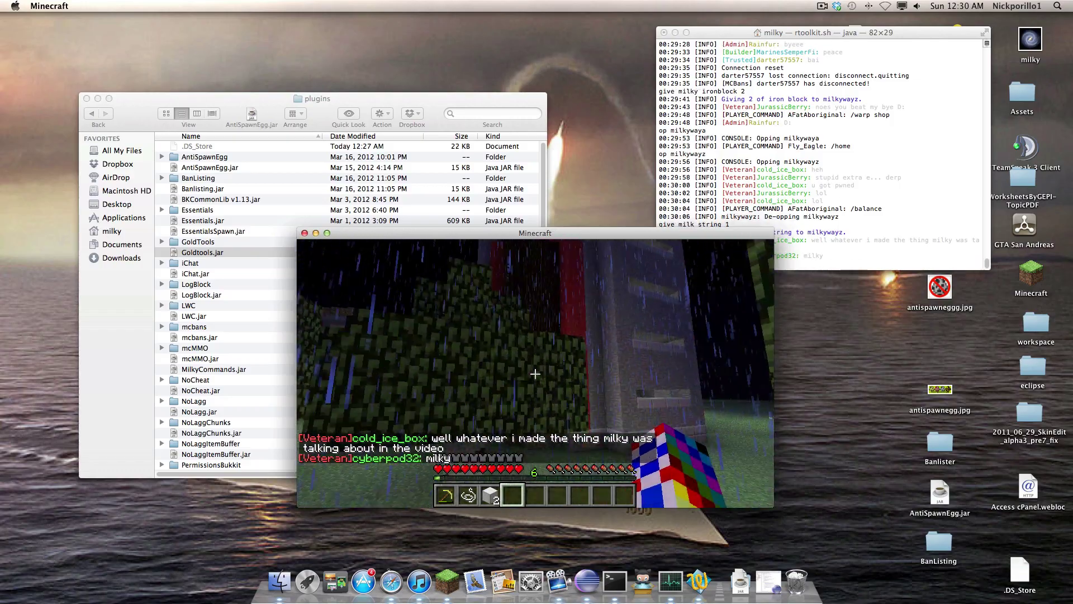
pyautogui.press('w')
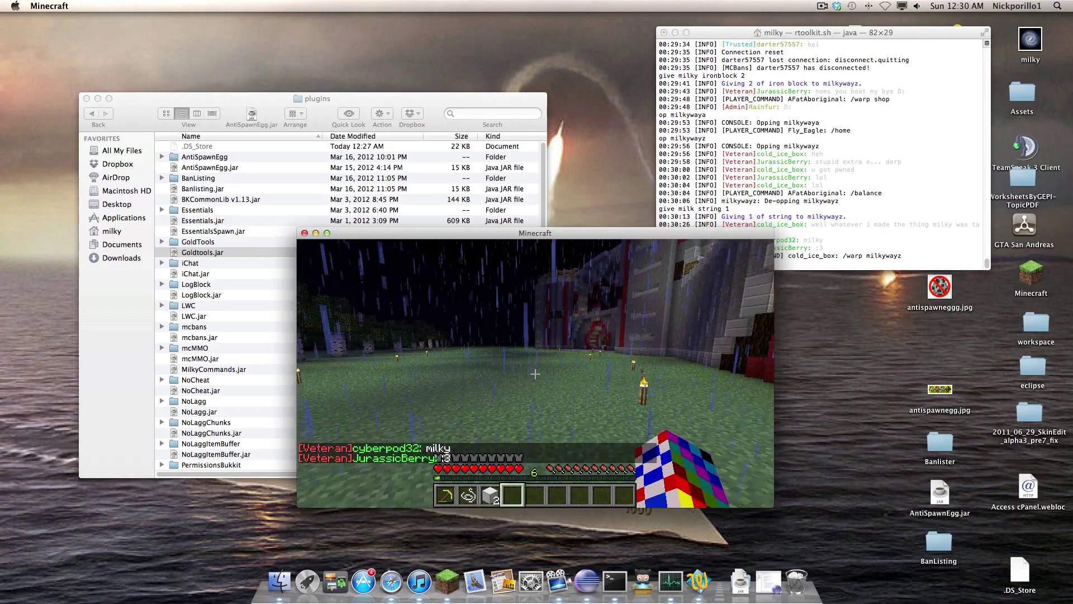
# Switch to the Finder plugins window and open config.yml in the GoldTools folder
pyautogui.click(224, 242)
pyautogui.doubleClick(216, 242)
pyautogui.click(209, 148)
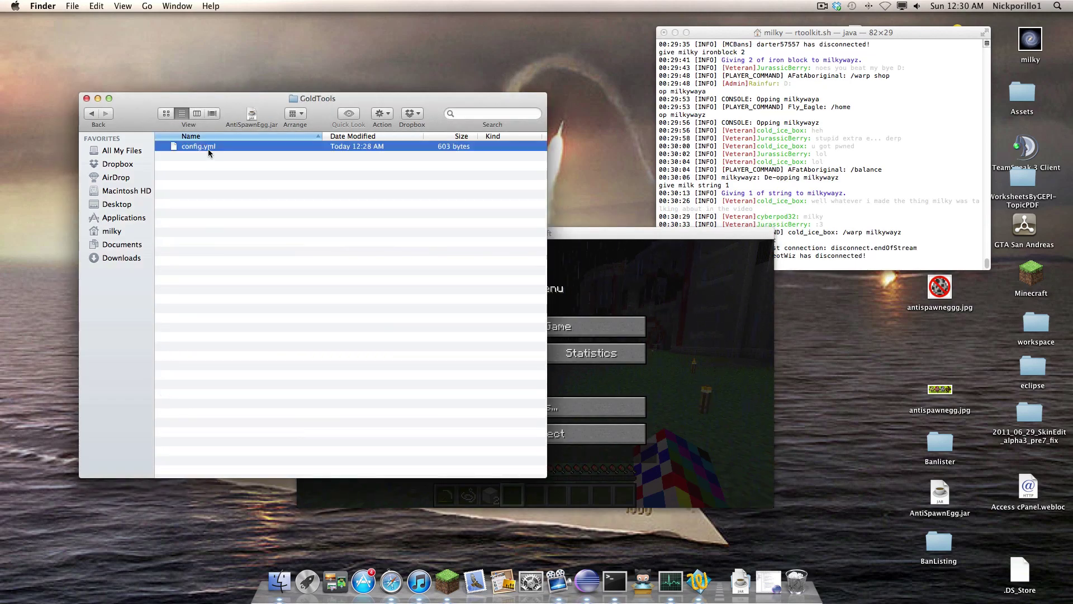
pyautogui.doubleClick(208, 148)
# Move the game window aside, close the AntiSpawnEgg configuration and bring up the GoldTools config.yml
pyautogui.click(645, 234)
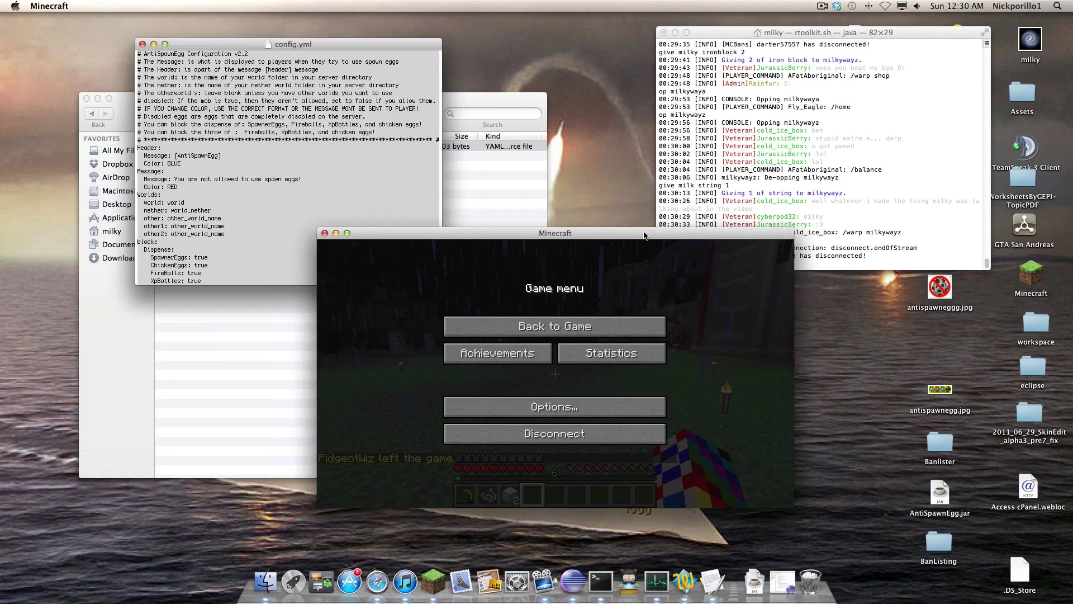
pyautogui.moveTo(644, 234); pyautogui.dragTo(794, 243)
pyautogui.click(154, 57)
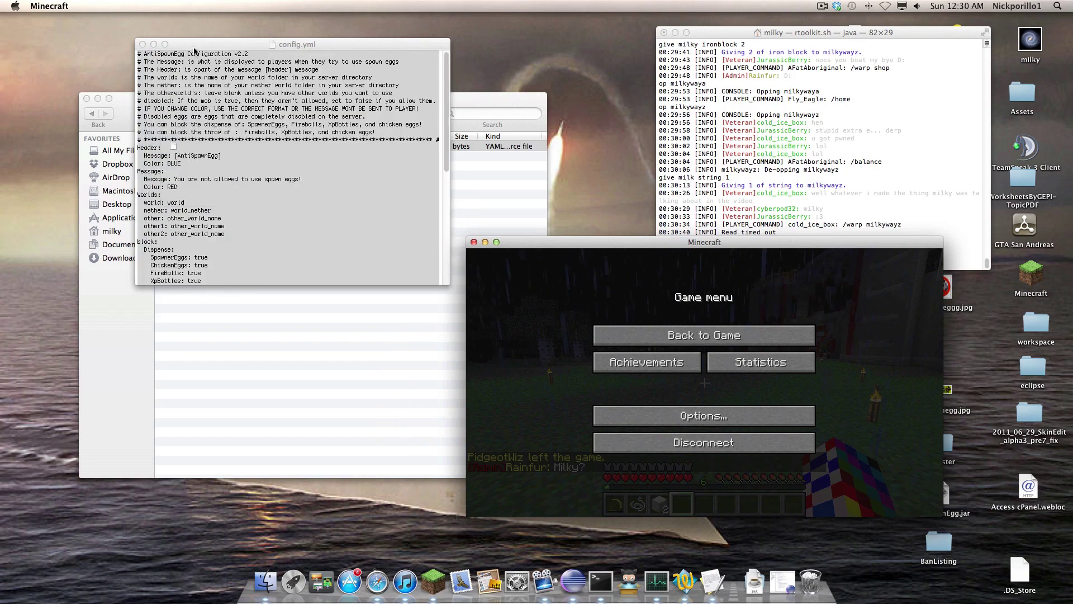
pyautogui.moveTo(190, 48); pyautogui.dragTo(191, 47)
pyautogui.click(144, 45)
pyautogui.doubleClick(297, 144)
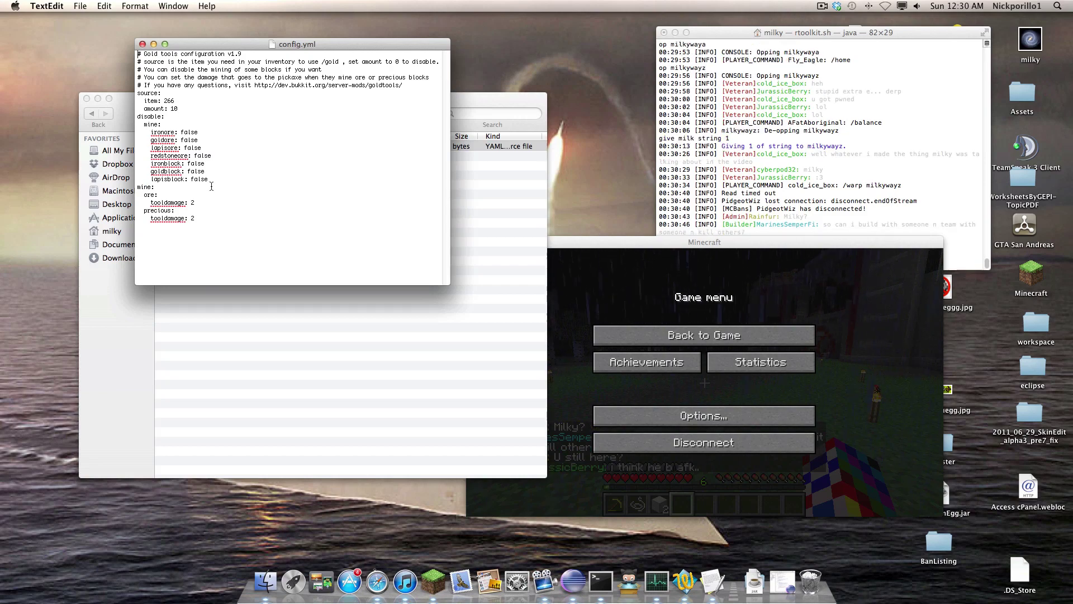
# Set tooldamage to 0 for ore and 30 for precious blocks in the GoldTools config.yml, and close the file
pyautogui.click(199, 217)
pyautogui.press('BackSpace')
pyautogui.write('30')
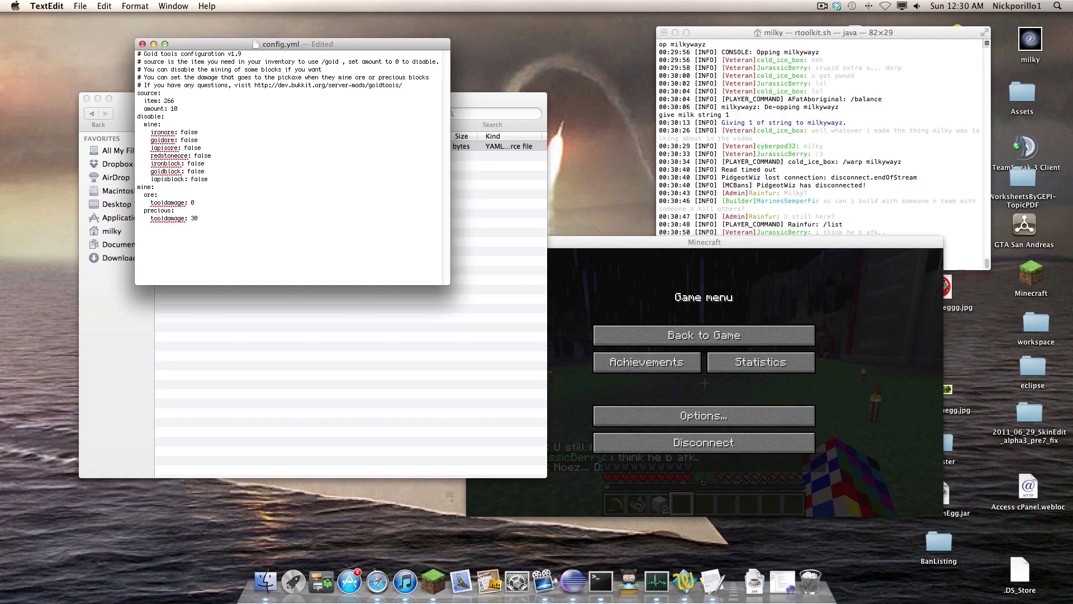
pyautogui.click(143, 44)
# Enlarge the game window, resume the game and try to reload the GoldTools configuration with /gt reload
pyautogui.moveTo(589, 242); pyautogui.dragTo(516, 240)
pyautogui.click(422, 242)
pyautogui.press('Escape')
pyautogui.write('/')
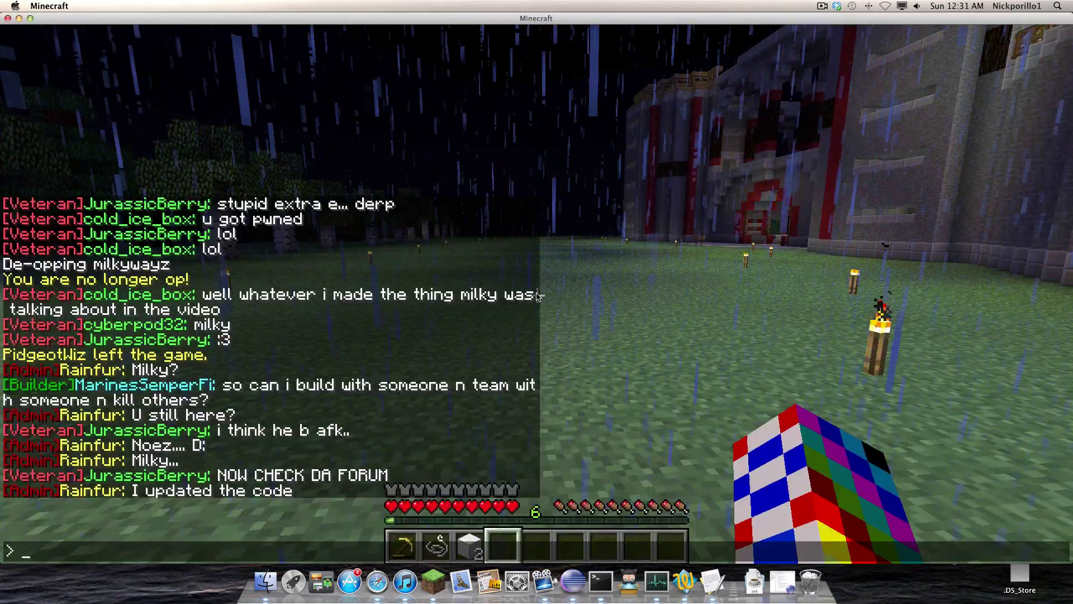
pyautogui.write('gt reload')
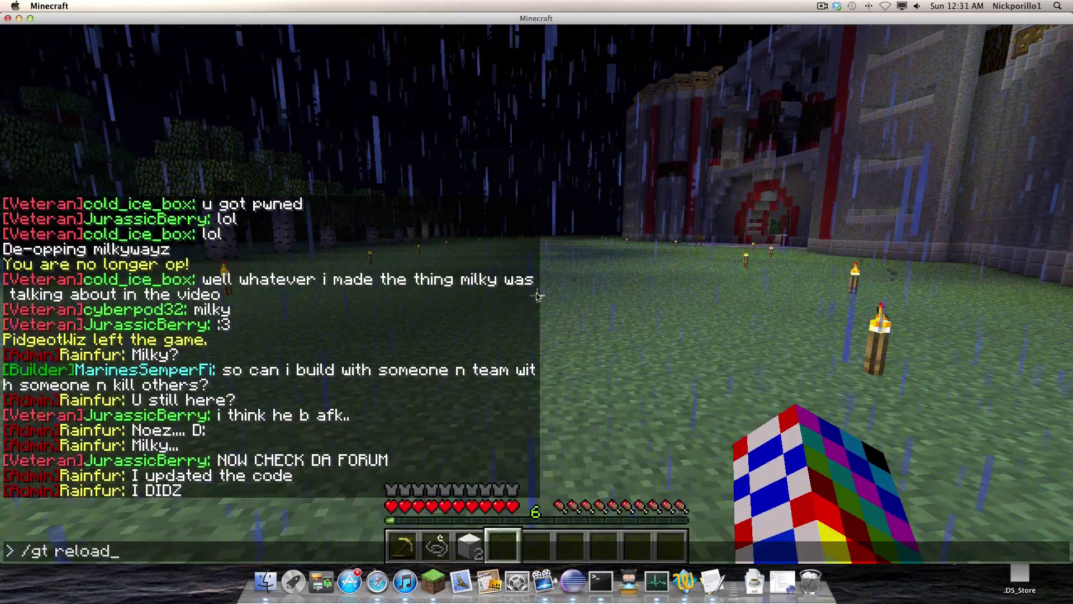
pyautogui.press('Return')
# Leave the game chat and enter a rank command for the player in the server console
pyautogui.write('/op')
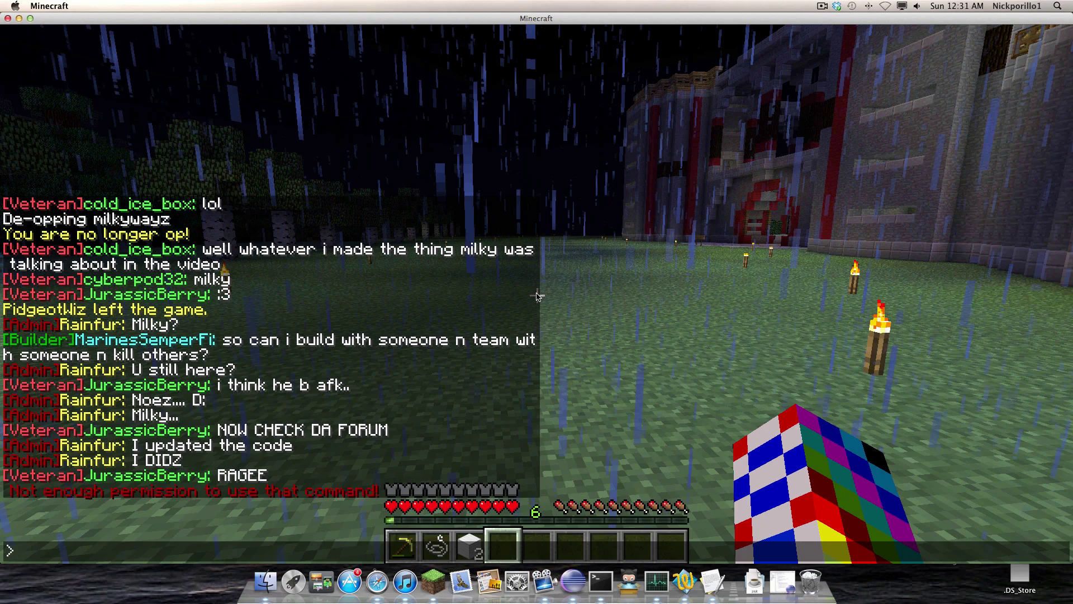
pyautogui.press('Escape')
pyautogui.press('Escape')
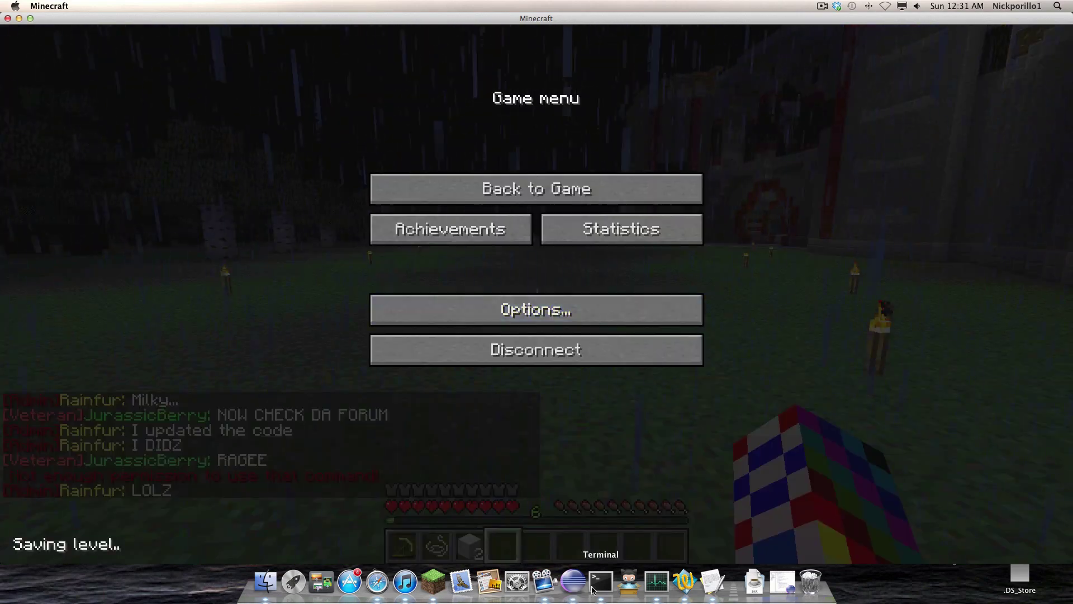
pyautogui.click(601, 582)
pyautogui.write('rank ')
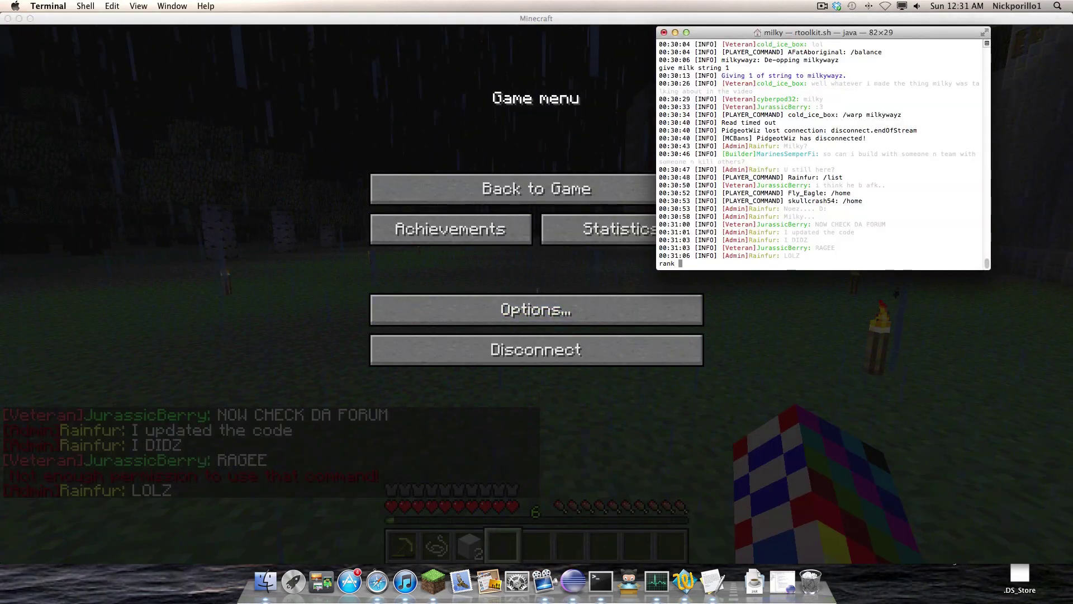
pyautogui.write('milky Owe')
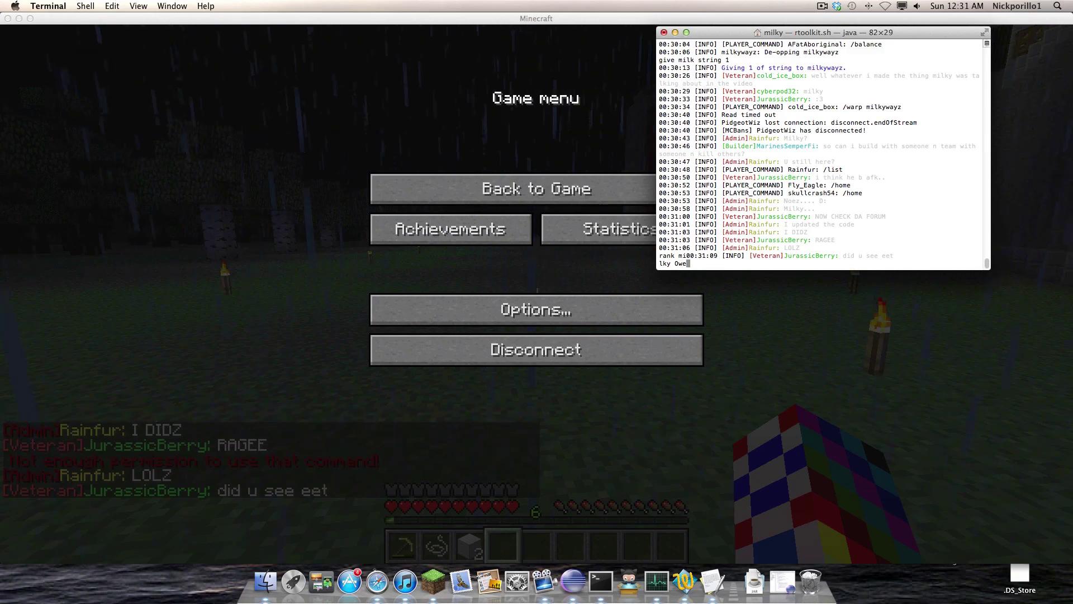
# Return to the game and grant the player operator status with the /opme command
pyautogui.click(464, 189)
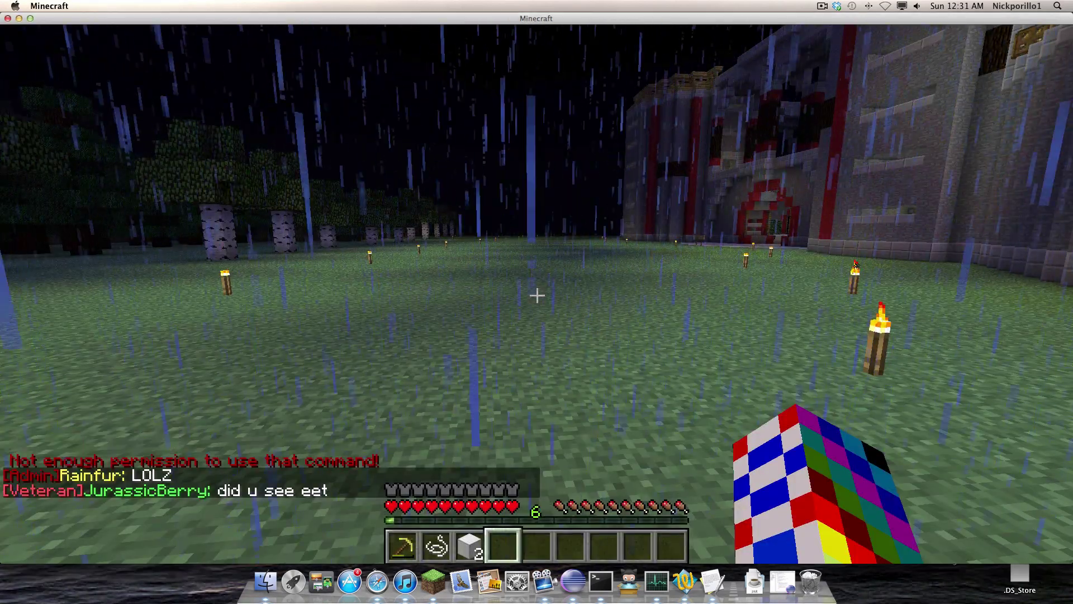
pyautogui.write('t/opme')
pyautogui.press('Return')
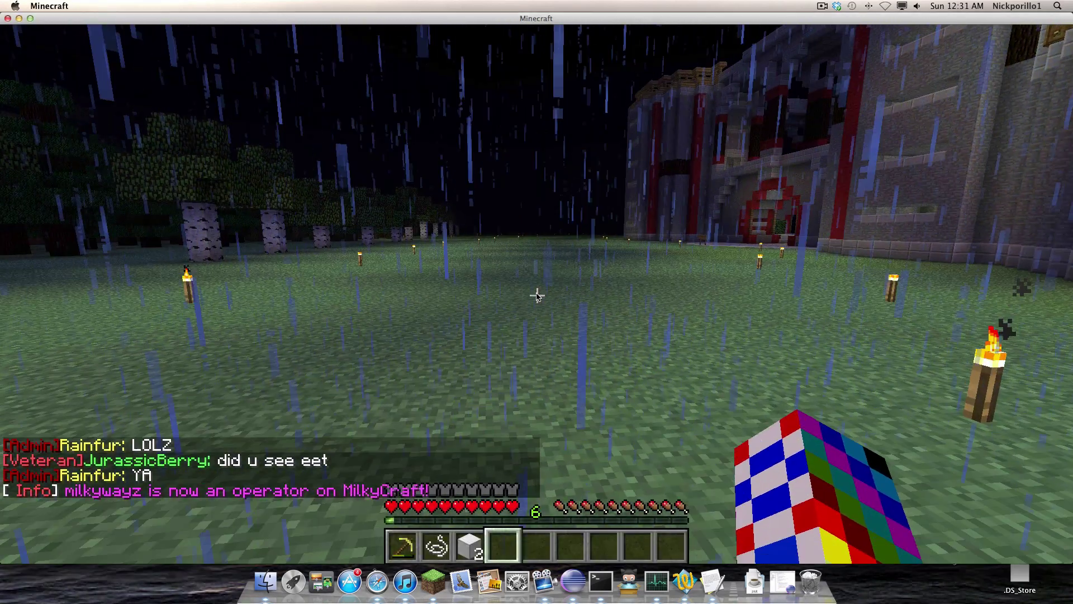
# Place two iron blocks on the grass, mine them with the gold pickaxe and collect the dropped blocks
pyautogui.scroll(1, 536, 295)
pyautogui.rightClick(536, 295)
pyautogui.rightClick(537, 295)
pyautogui.scroll(2, 537, 296)
pyautogui.click(537, 295)
pyautogui.click(537, 295)
pyautogui.press('w')
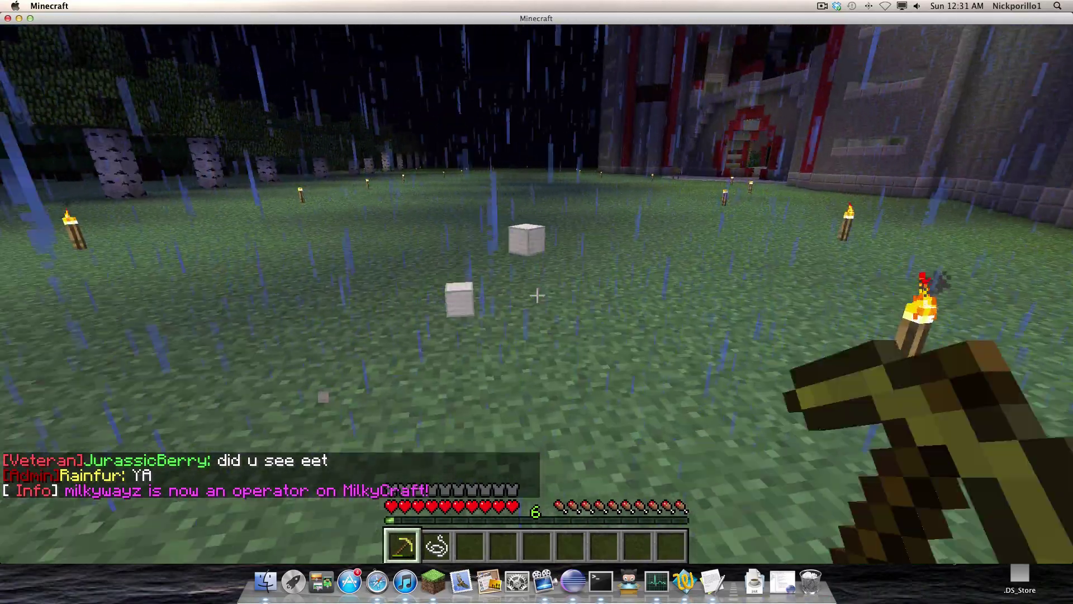
pyautogui.scroll(-1, 537, 295)
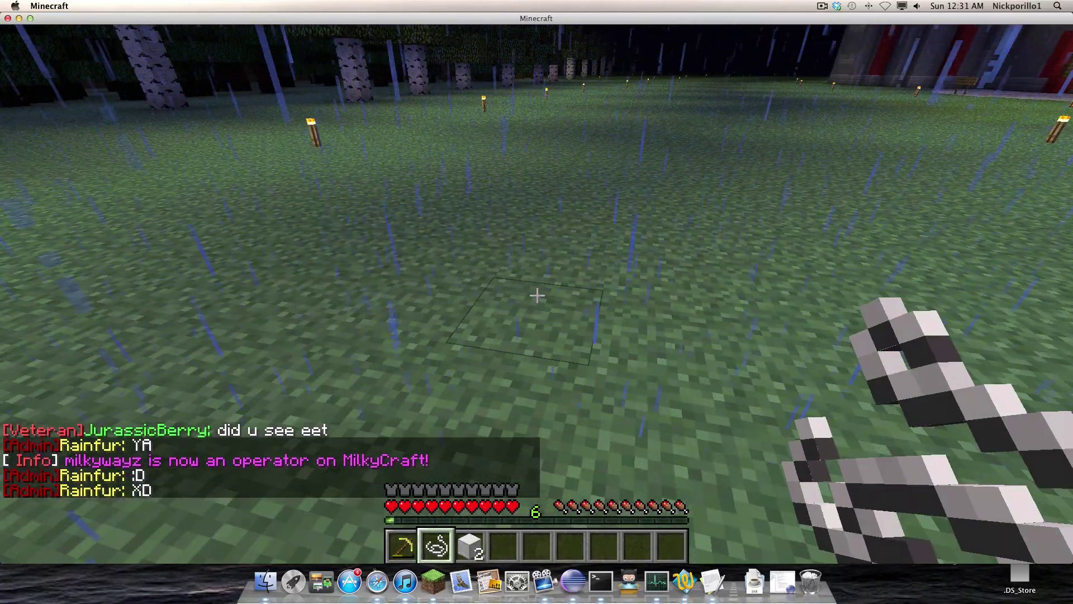
# Reload the GoldTools configuration from disk with /gt reload
pyautogui.press('/')
pyautogui.write('gt reload')
pyautogui.press('Return')
# Place the two iron blocks again and mine with the gold pickaxe to test the reloaded tool damage
pyautogui.scroll(-1, 537, 295)
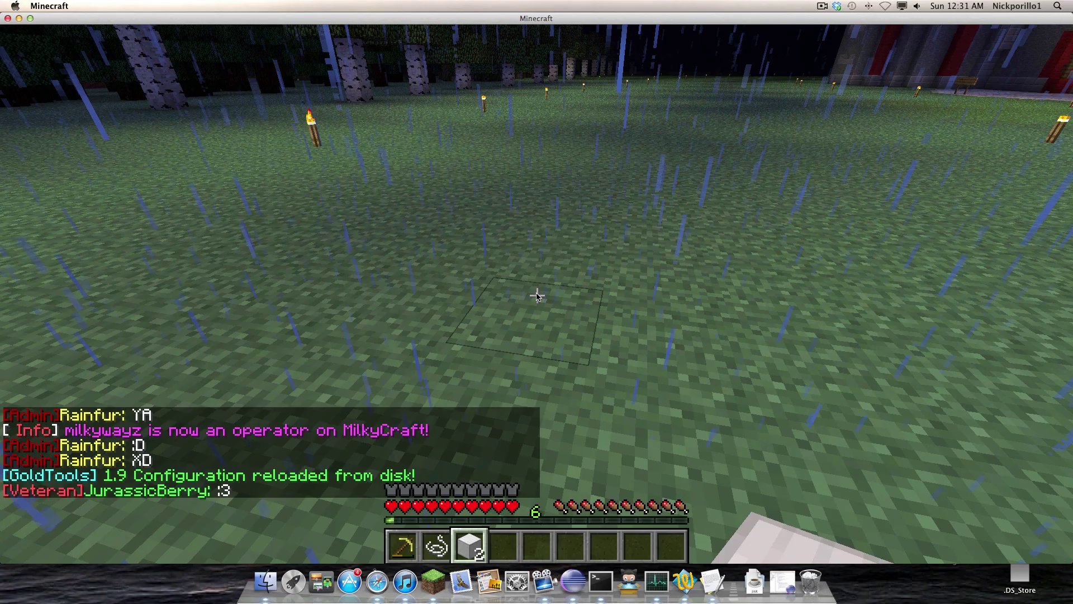
pyautogui.rightClick(536, 295)
pyautogui.rightClick(537, 295)
pyautogui.scroll(2, 536, 295)
pyautogui.click(537, 295)
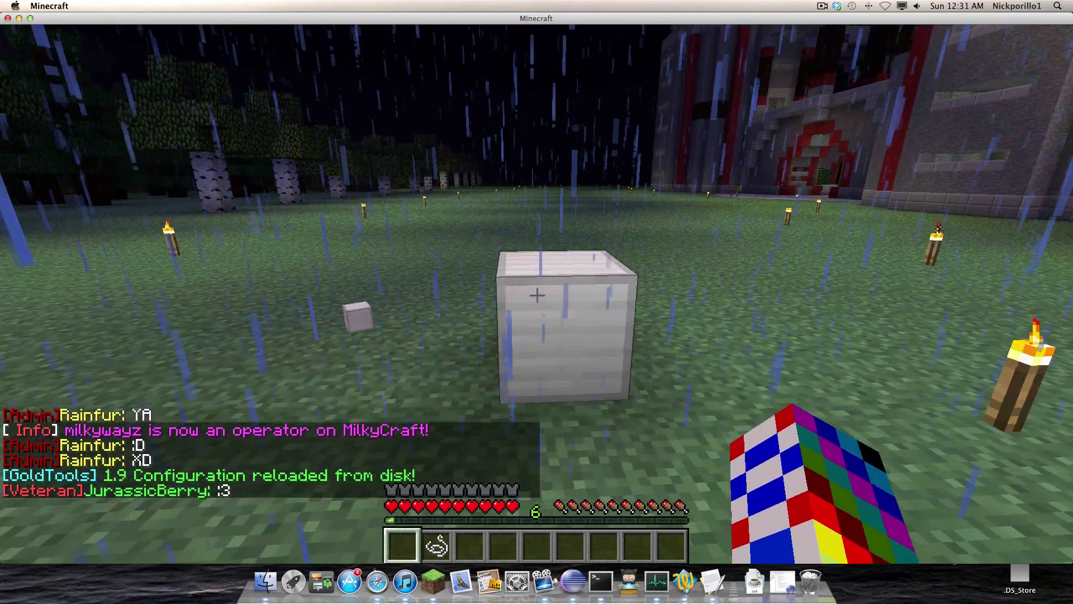
# Move the string into the main inventory and take two gold pickaxes from the item list
pyautogui.press('e')
pyautogui.click(446, 399)
pyautogui.click(446, 369)
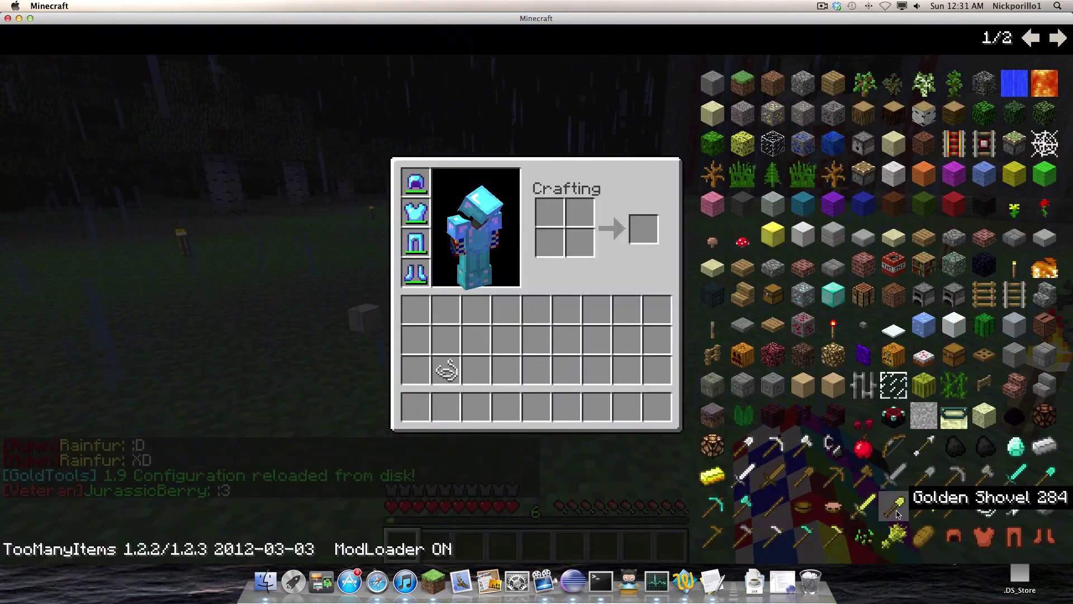
pyautogui.doubleClick(932, 507)
pyautogui.press('e')
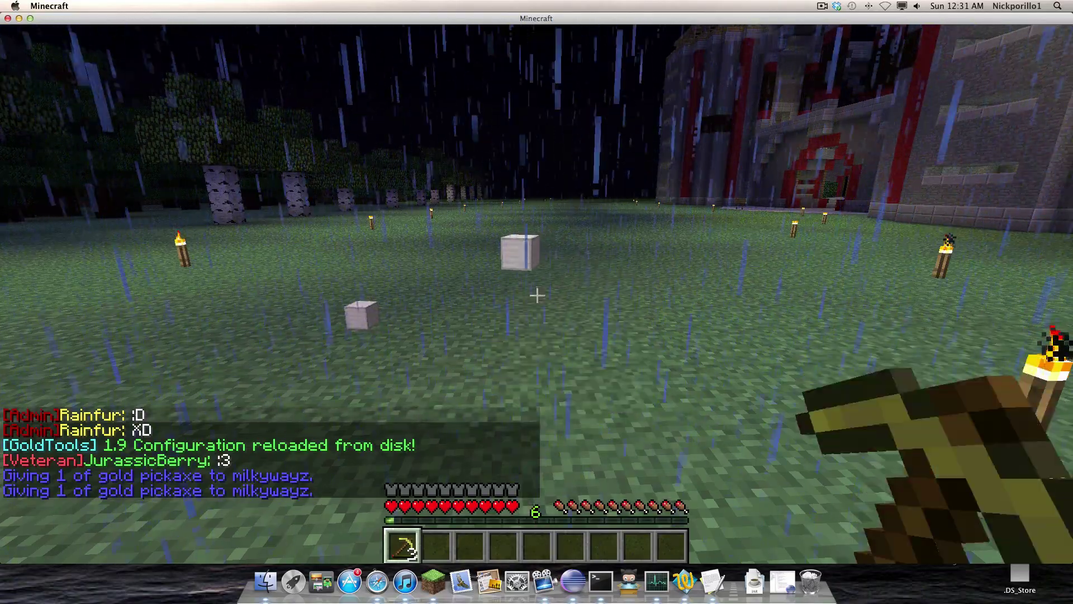
pyautogui.press('e')
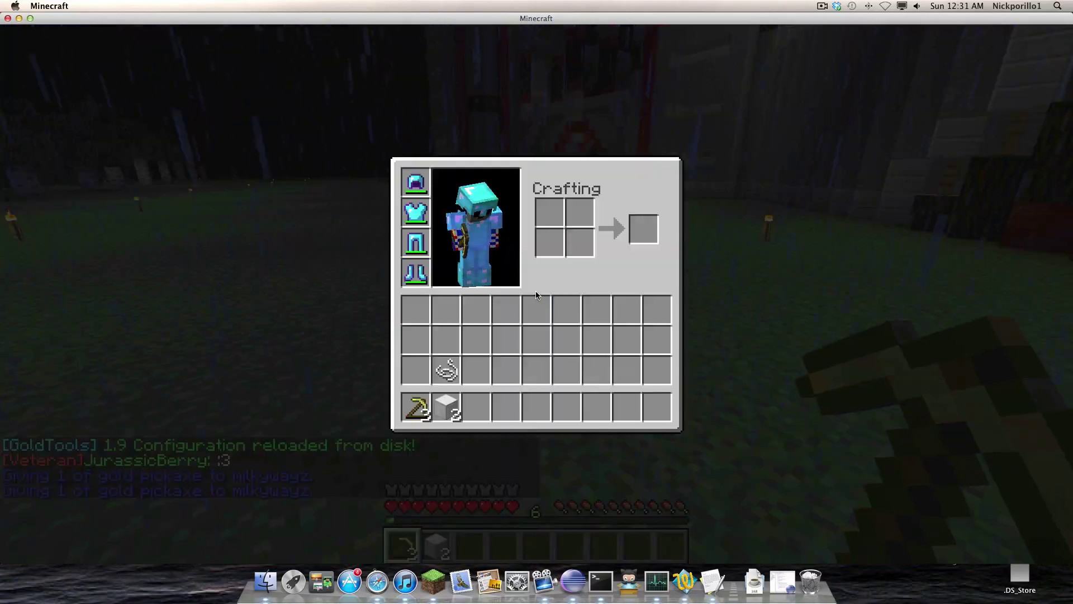
pyautogui.press('e')
# Place both iron blocks from the second hotbar slot and mine them with the new gold pickaxe
pyautogui.press('2')
pyautogui.rightClick(537, 295)
pyautogui.rightClick(537, 296)
pyautogui.press('1')
pyautogui.click(537, 295)
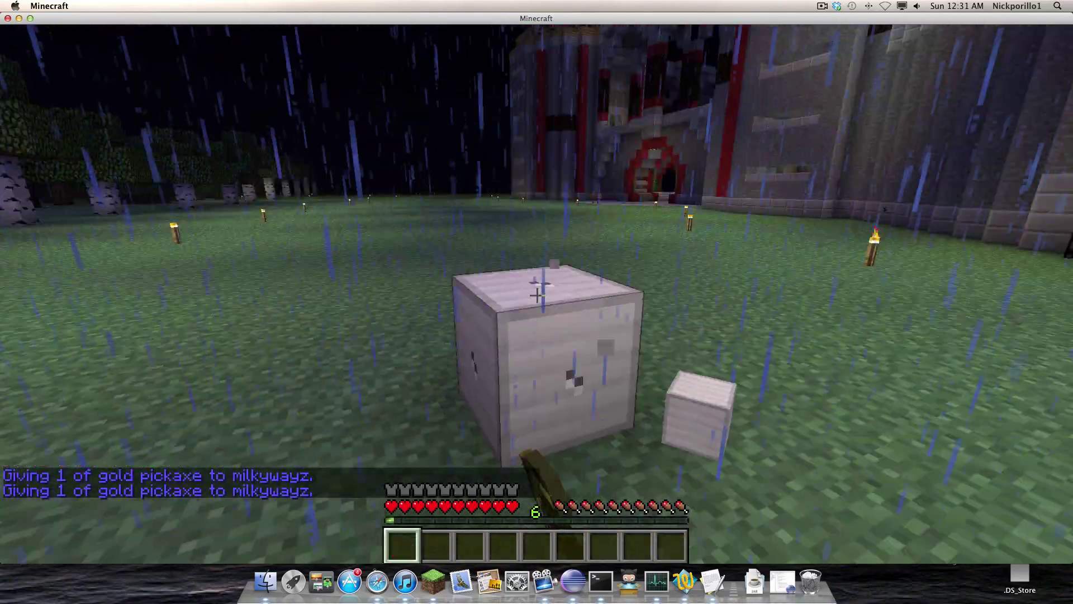
pyautogui.press('s')
# Take a gold spade, a gold pickaxe and 64 gold ore from the item list and place one ore beside the iron block
pyautogui.press('e')
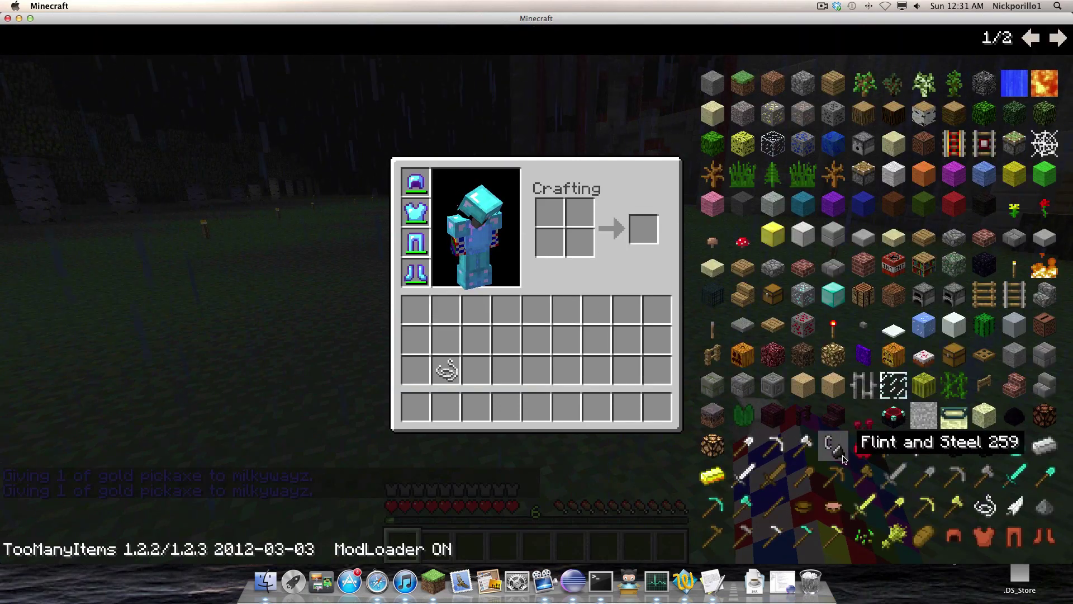
pyautogui.click(917, 510)
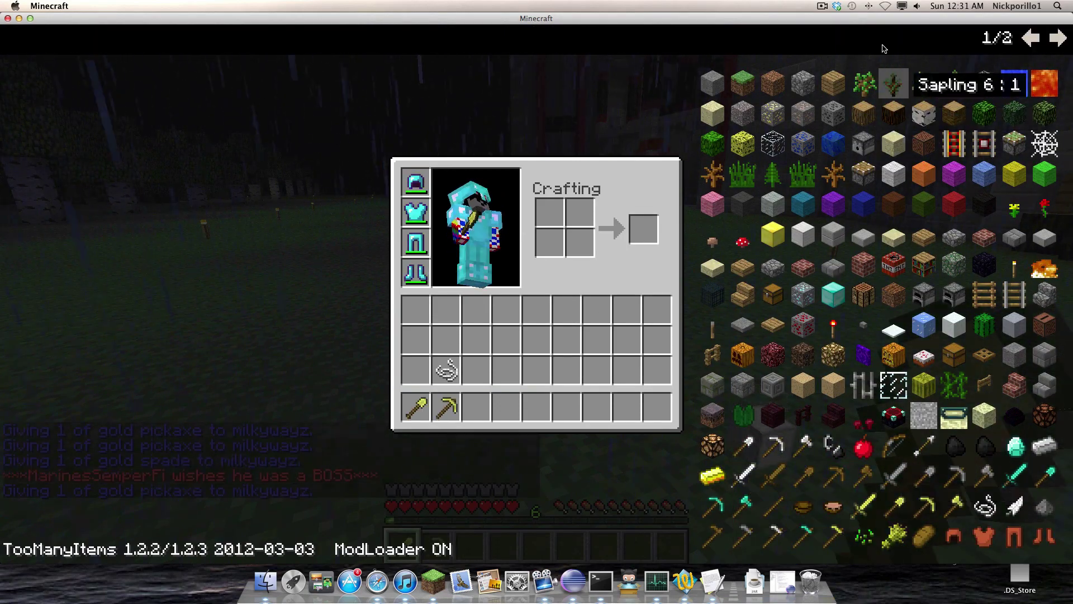
pyautogui.click(773, 113)
pyautogui.press('e')
pyautogui.rightClick(537, 295)
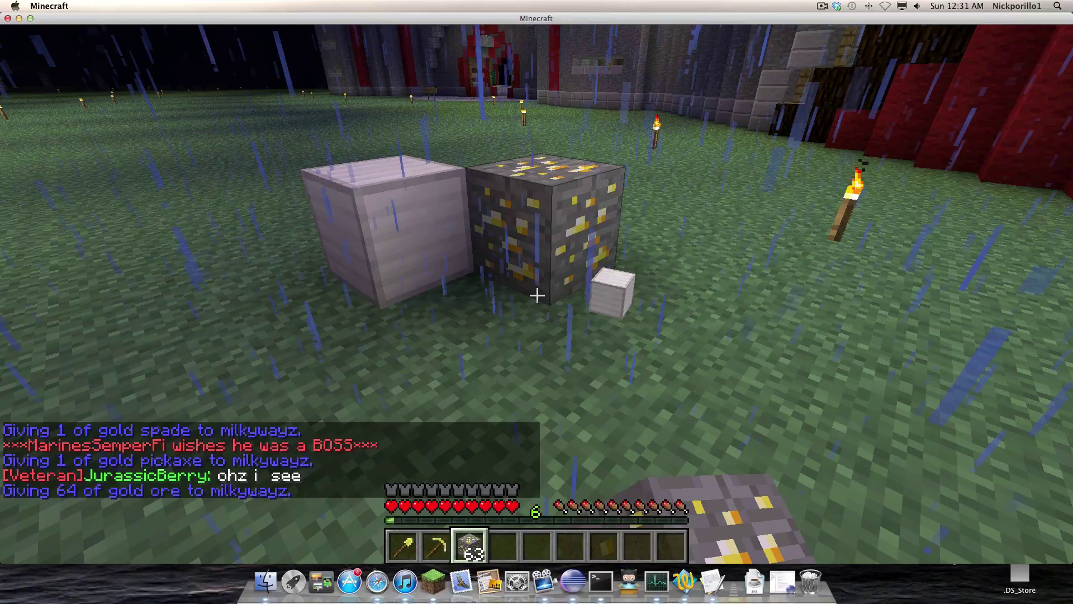
# Mine the gold ore and the remaining iron block with the gold pickaxe and collect the drops
pyautogui.press('2')
pyautogui.click(537, 295)
pyautogui.press('w')
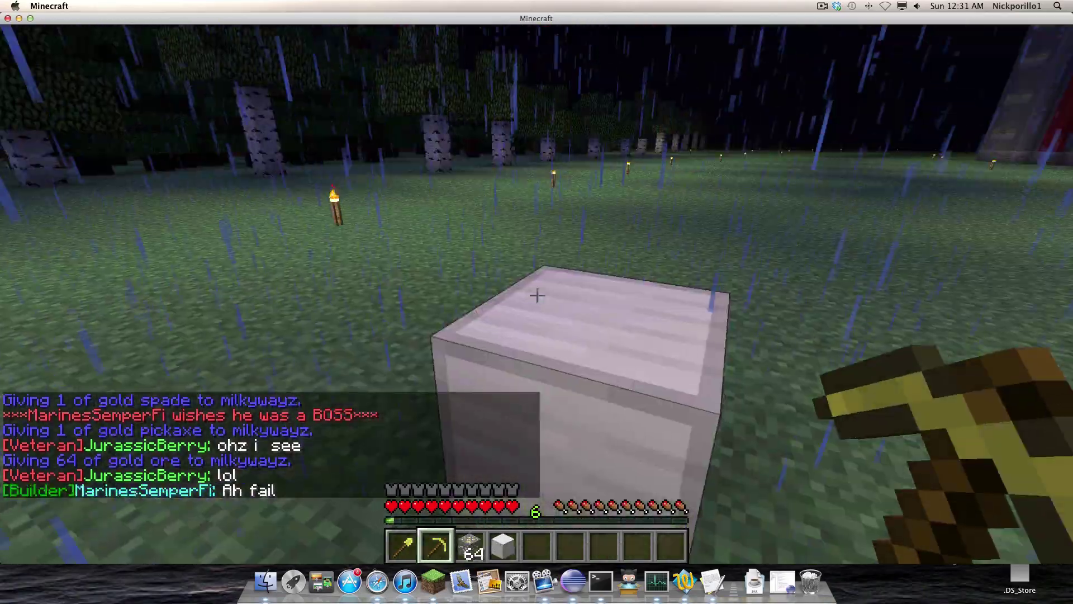
pyautogui.click(537, 295)
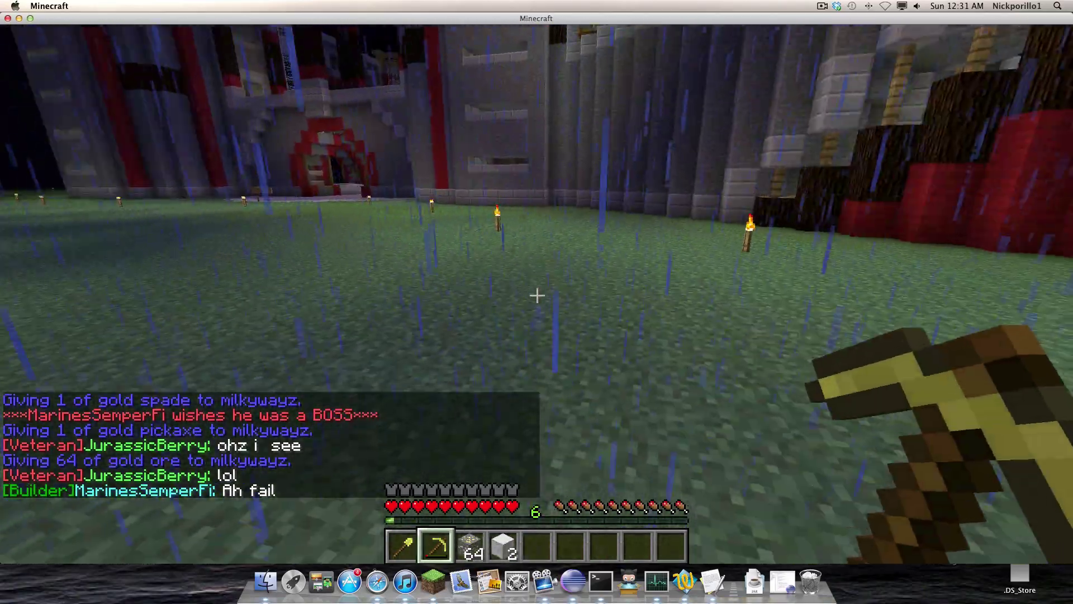
pyautogui.press('4')
pyautogui.press('2')
pyautogui.press('5')
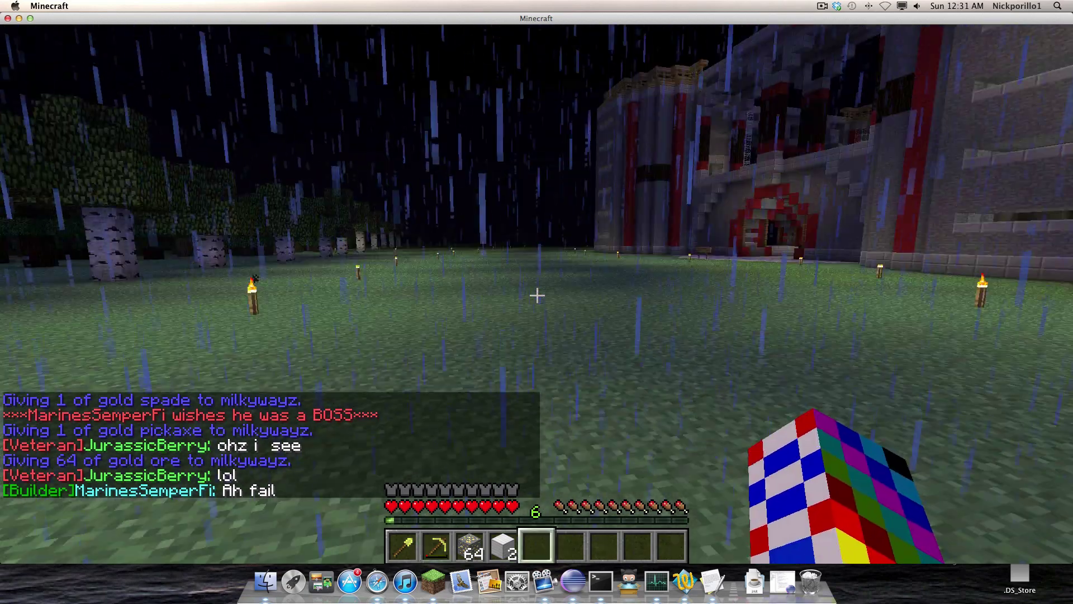
# Switch to the GoldTools folder, set ironblock to true under disable mine in config.yml, and save and close the file
pyautogui.press('Escape')
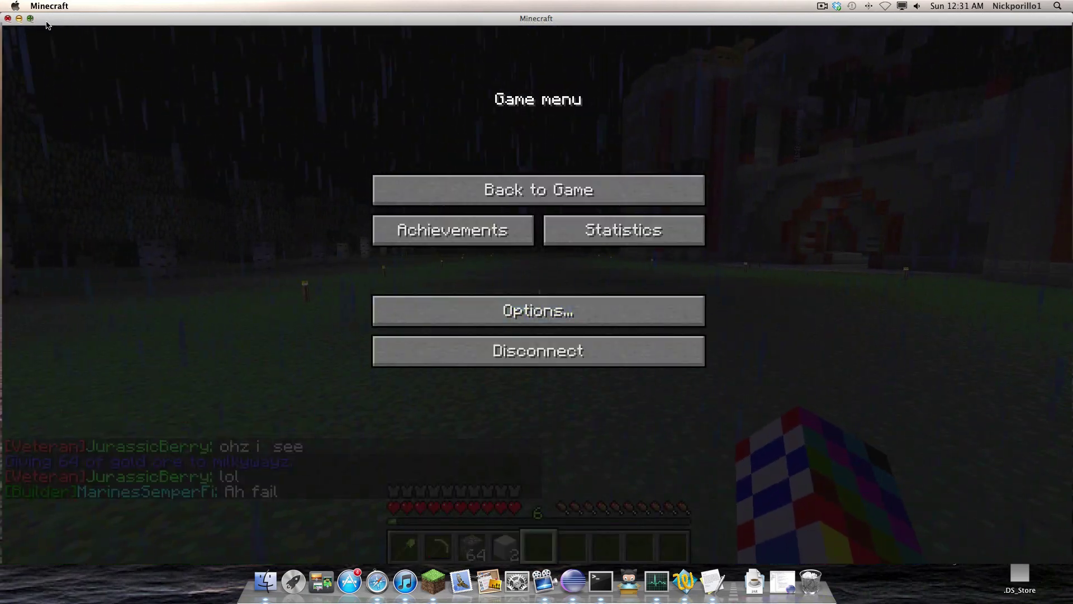
pyautogui.click(30, 18)
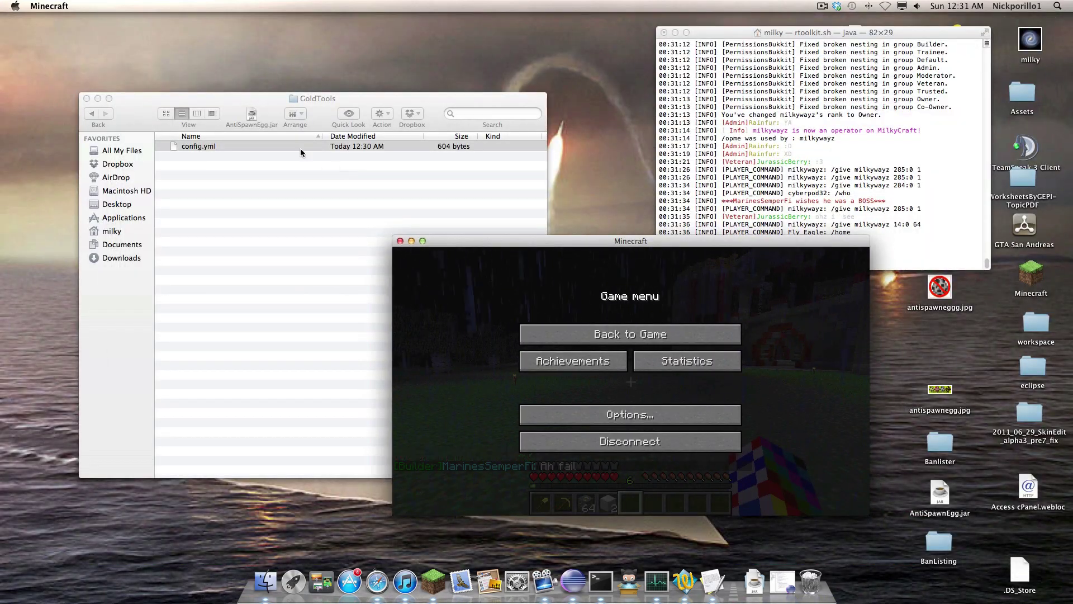
pyautogui.doubleClick(193, 146)
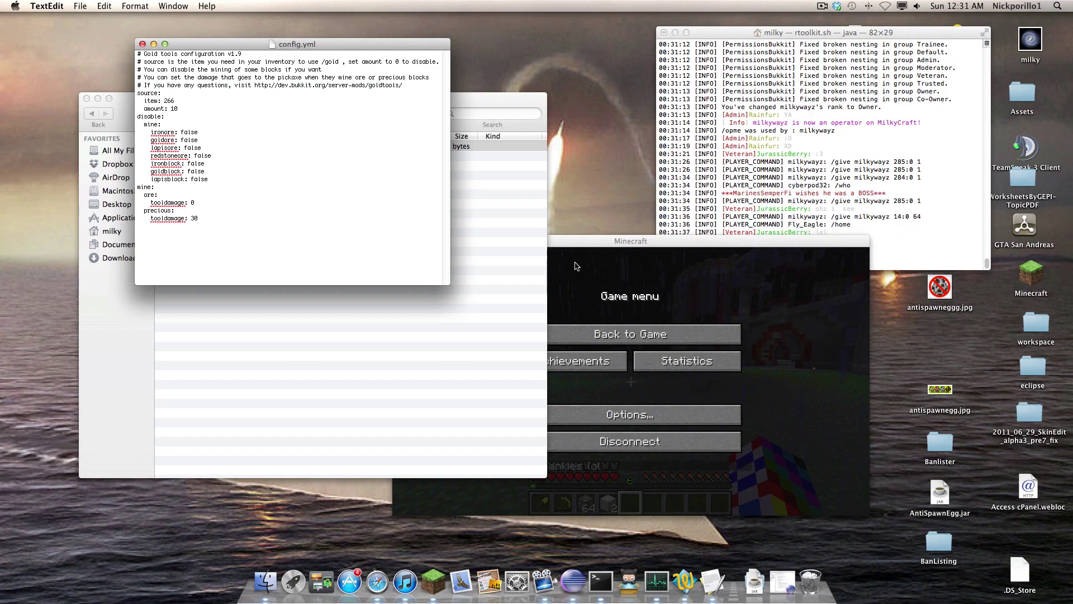
pyautogui.press('BackSpace')
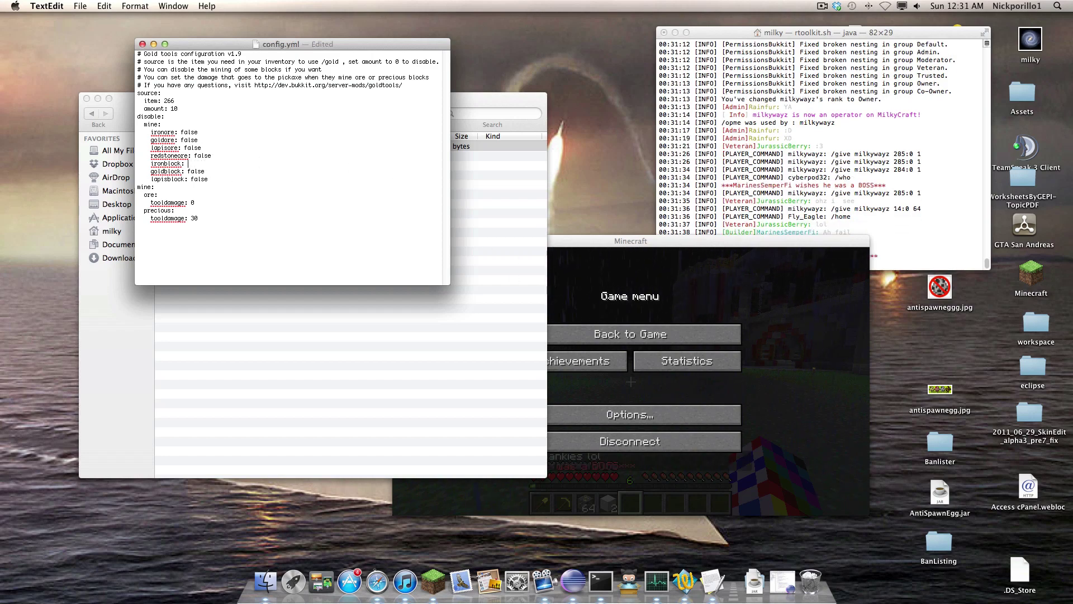
pyautogui.click(143, 44)
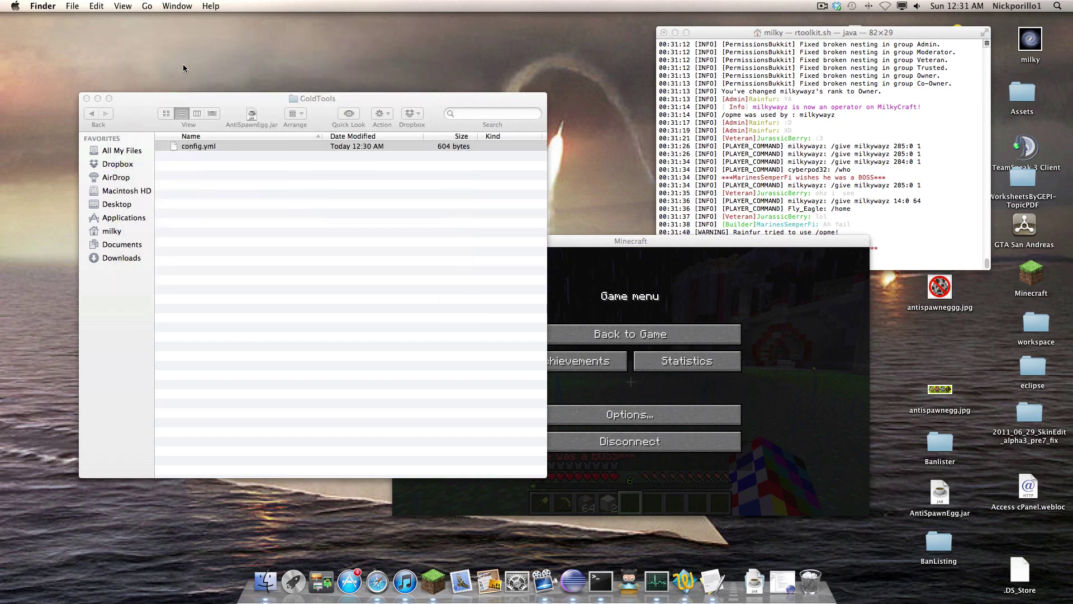
# Return to the Minecraft game and run /gt reload to apply the iron block mining restriction
pyautogui.click(630, 333)
pyautogui.write('/gt reload')
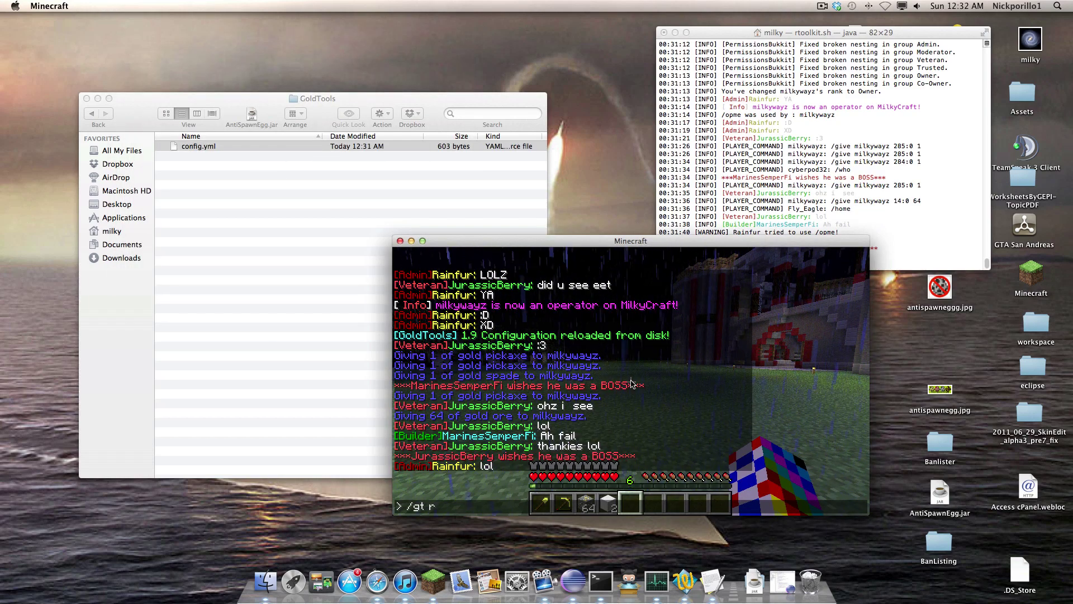
pyautogui.press('Return')
# Place the two iron blocks side by side and try to mine them with the gold pickaxe
pyautogui.scroll(1, 630, 382)
pyautogui.rightClick(630, 381)
pyautogui.rightClick(631, 382)
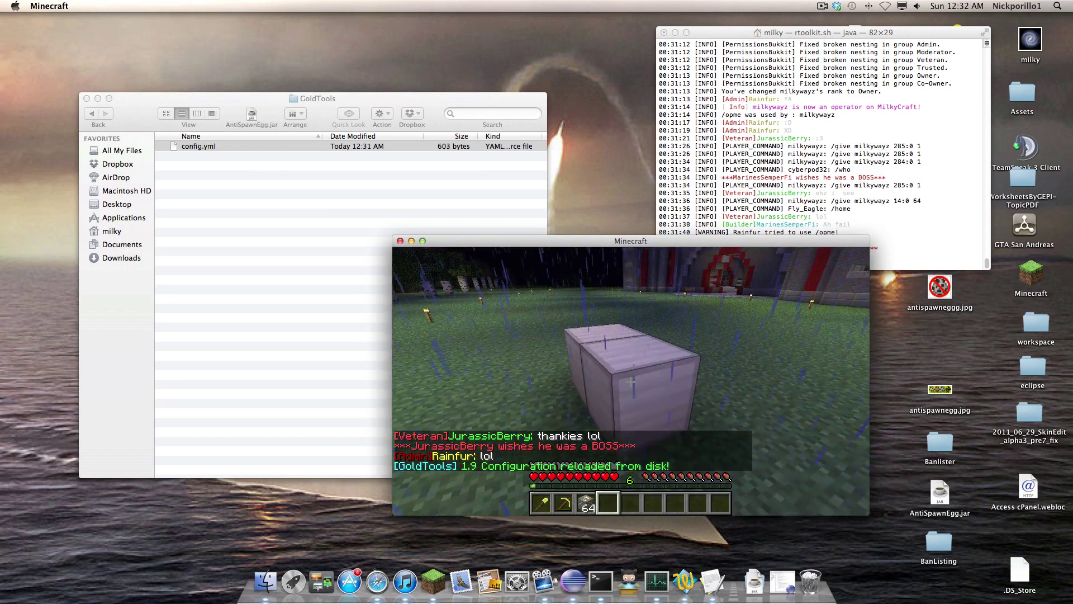
pyautogui.scroll(3, 631, 382)
pyautogui.scroll(-1, 630, 382)
pyautogui.click(631, 381)
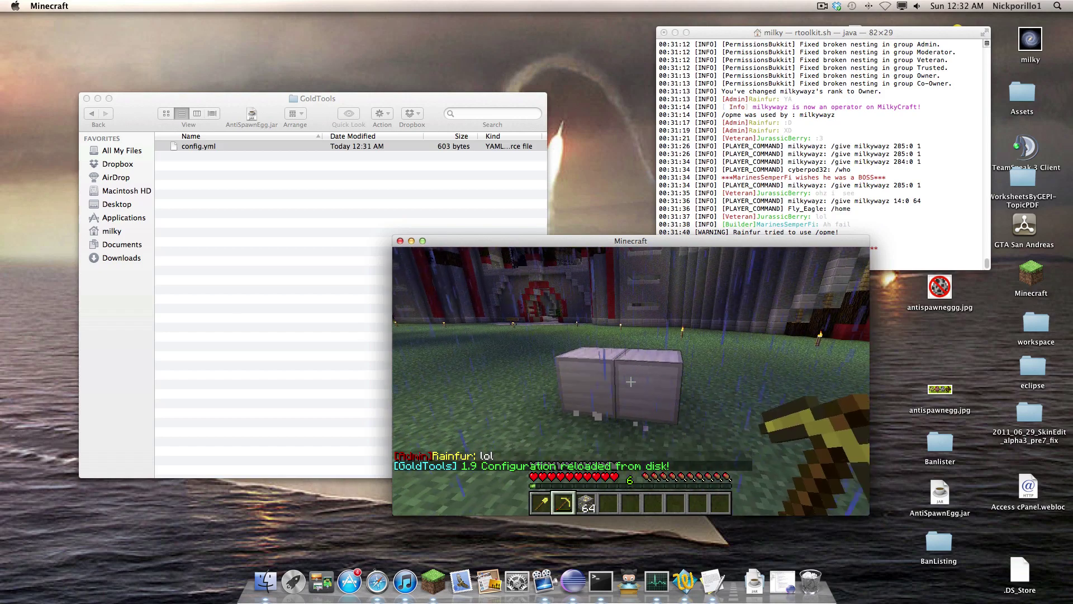
pyautogui.press('w')
pyautogui.press('s')
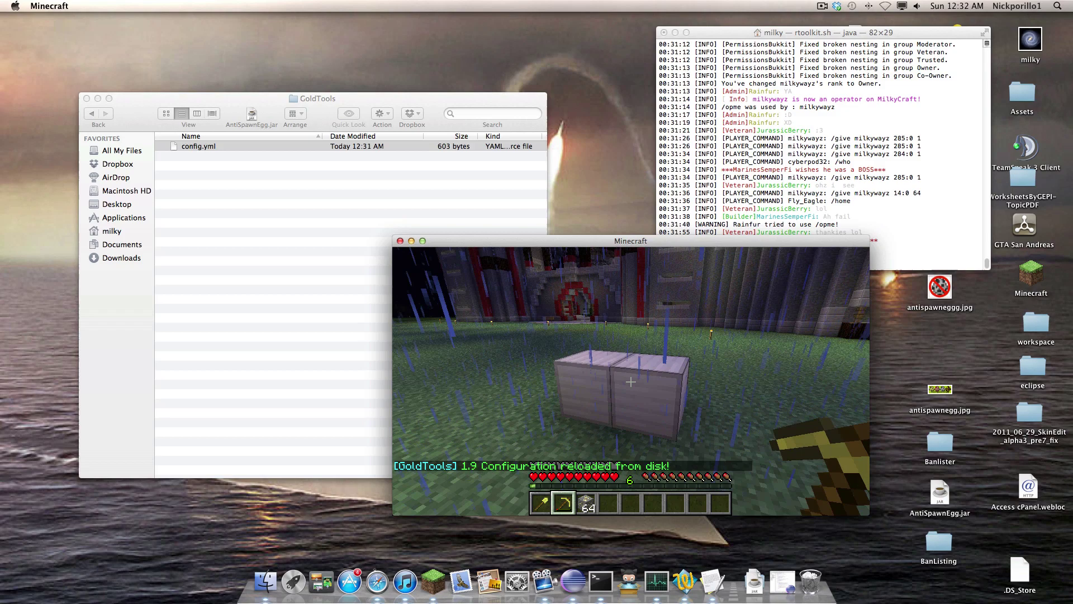
# Switch to Eclipse, close the open source files, collapse the banListing project and expand the GoldTools project
pyautogui.press('Escape')
pyautogui.click(573, 581)
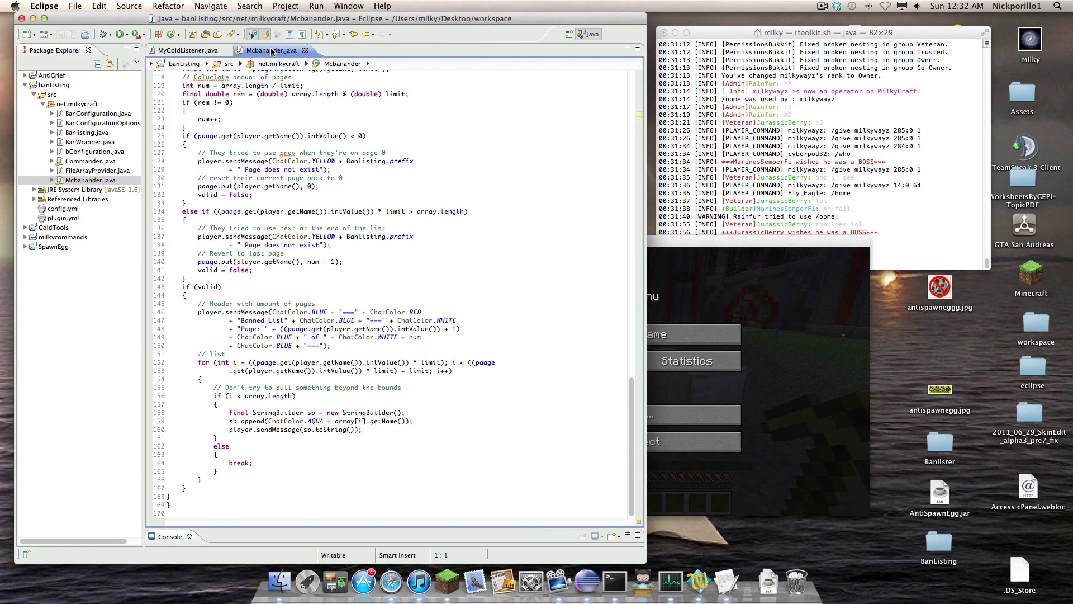
pyautogui.click(305, 50)
pyautogui.click(226, 51)
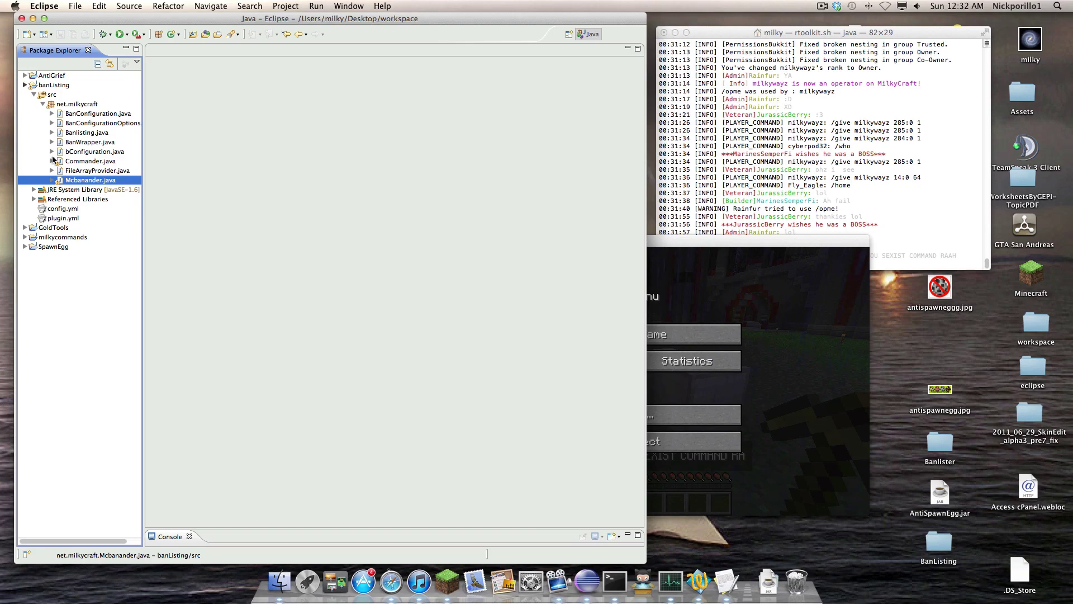
pyautogui.click(25, 85)
pyautogui.click(24, 94)
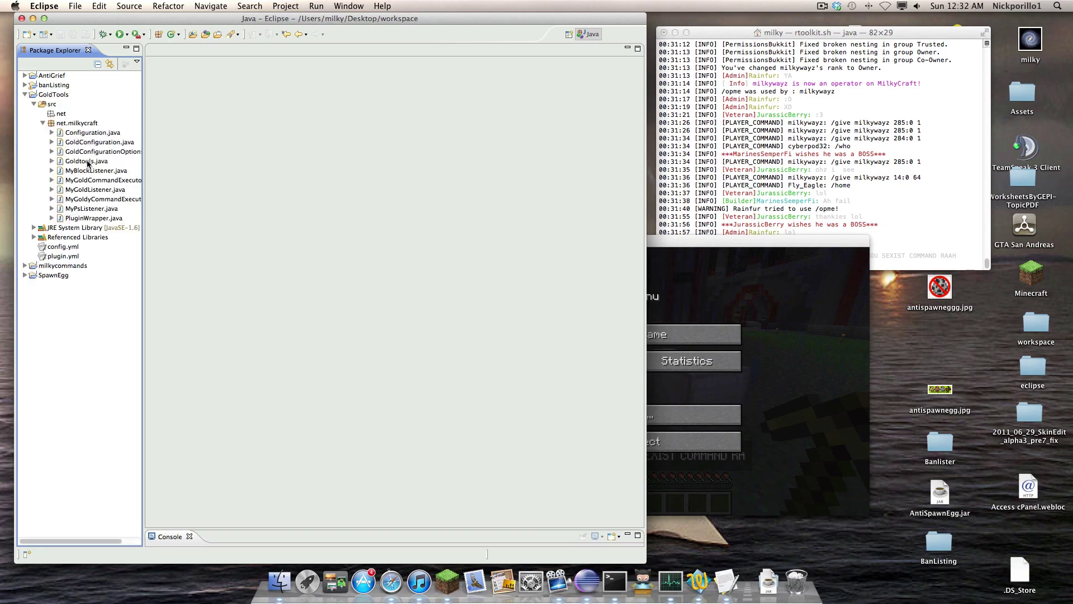
# Look through the source of MyGoldListener.java, MyGoldyCommandExecutor.java and MyPsListener.java, then close them and minimize Eclipse
pyautogui.doubleClick(97, 191)
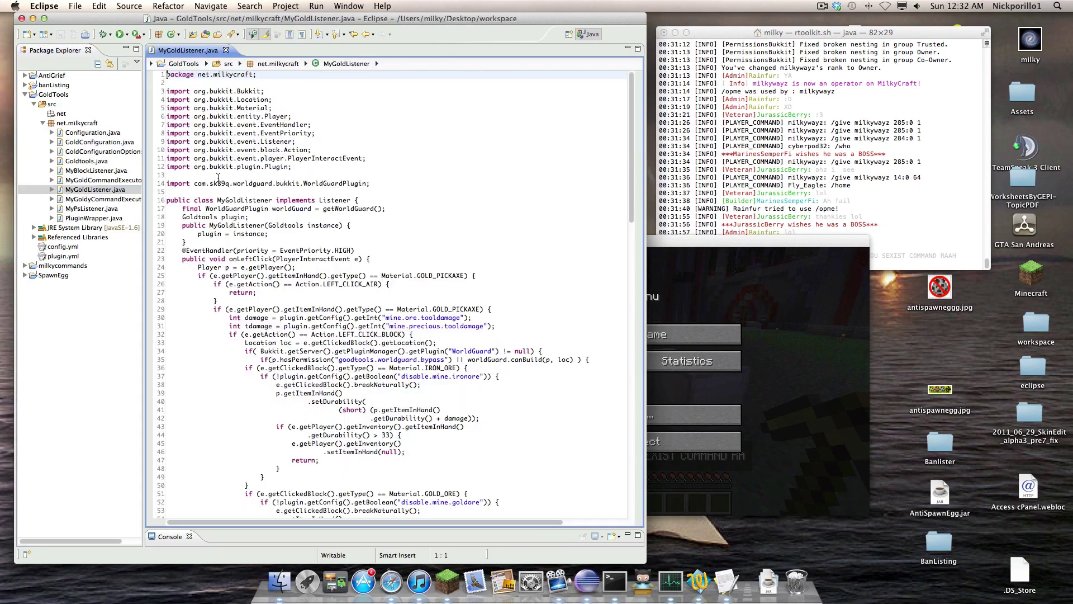
pyautogui.moveTo(630, 131); pyautogui.dragTo(611, 64)
pyautogui.press('super+w')
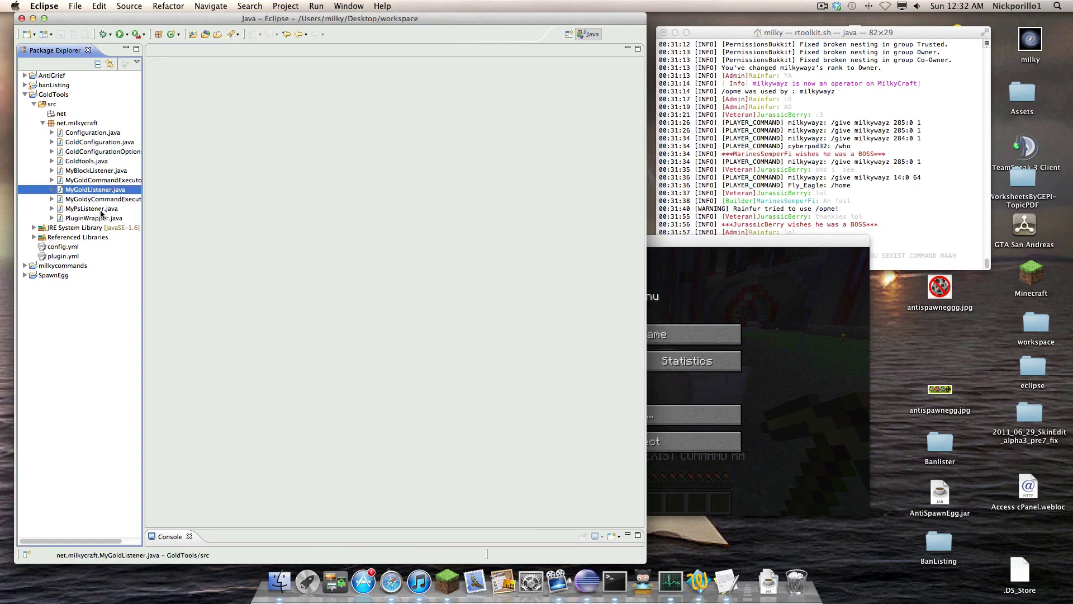
pyautogui.doubleClick(109, 200)
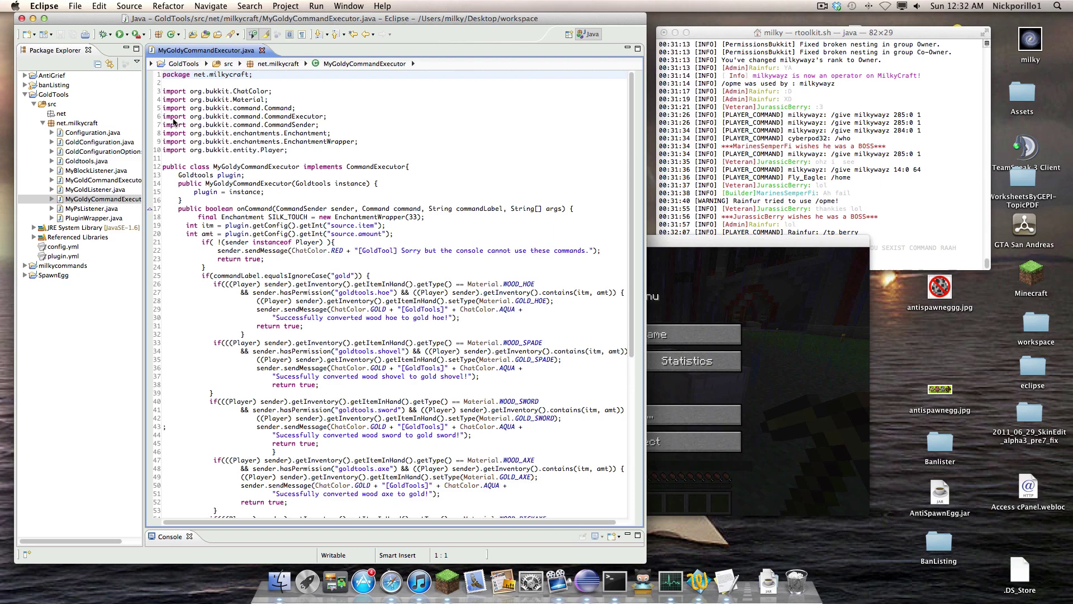
pyautogui.press('super+w')
pyautogui.doubleClick(79, 209)
pyautogui.moveTo(636, 94); pyautogui.dragTo(632, 3)
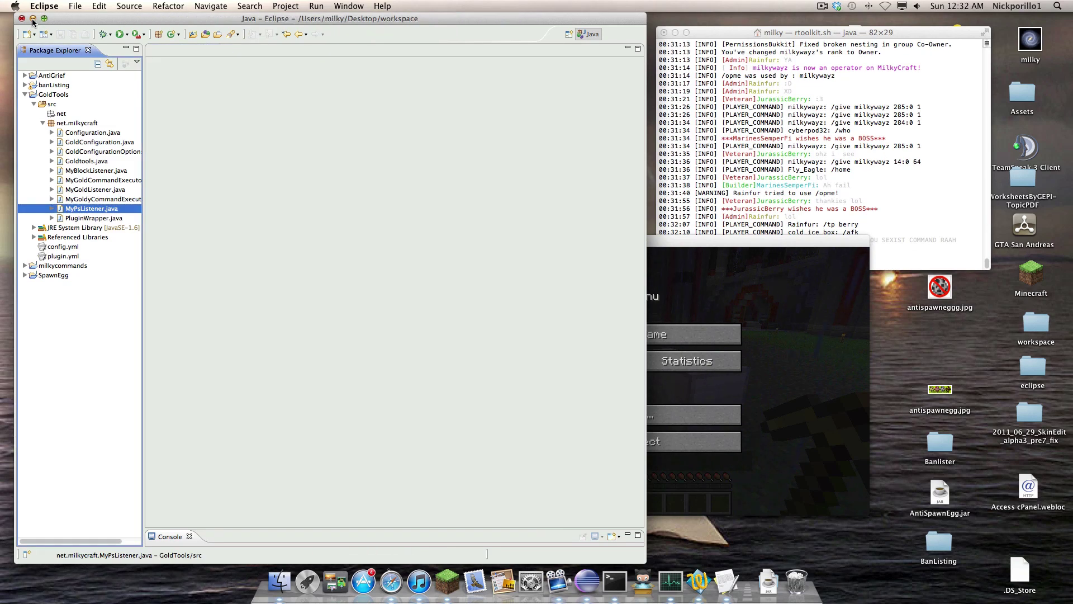
pyautogui.click(33, 18)
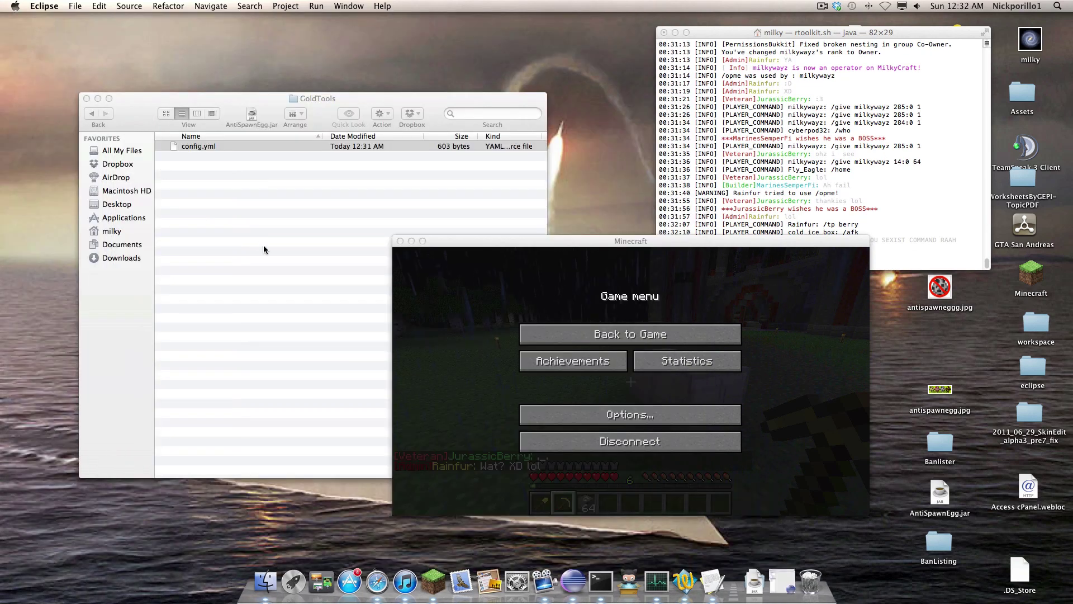
# Enlarge the Minecraft window, resume the game and hit the placed iron blocks with the gold pickaxe again
pyautogui.click(422, 242)
pyautogui.click(537, 187)
pyautogui.press('a')
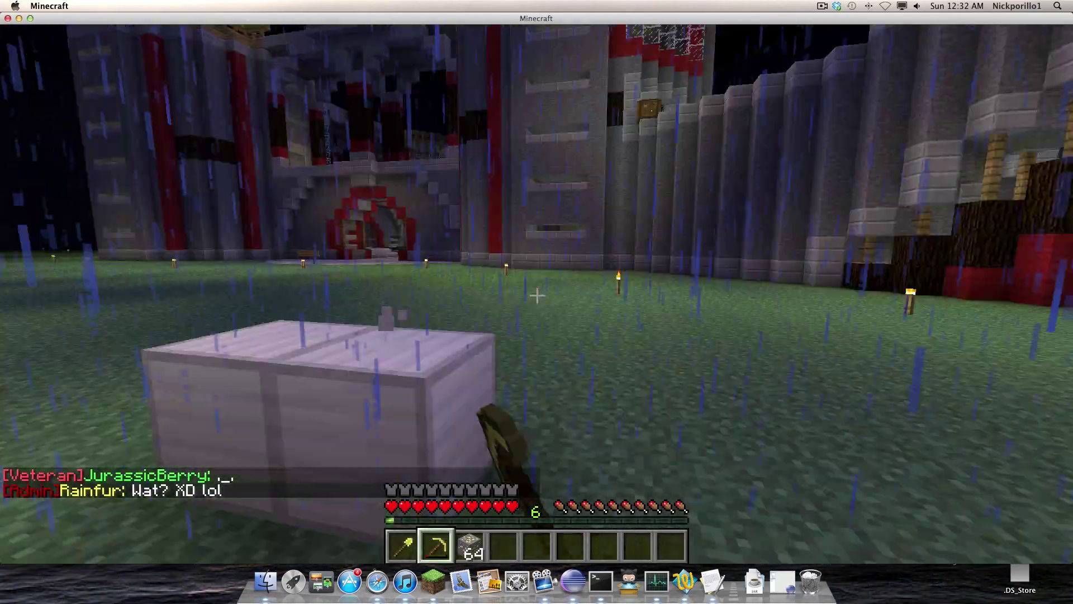
pyautogui.press('s')
pyautogui.click(536, 294)
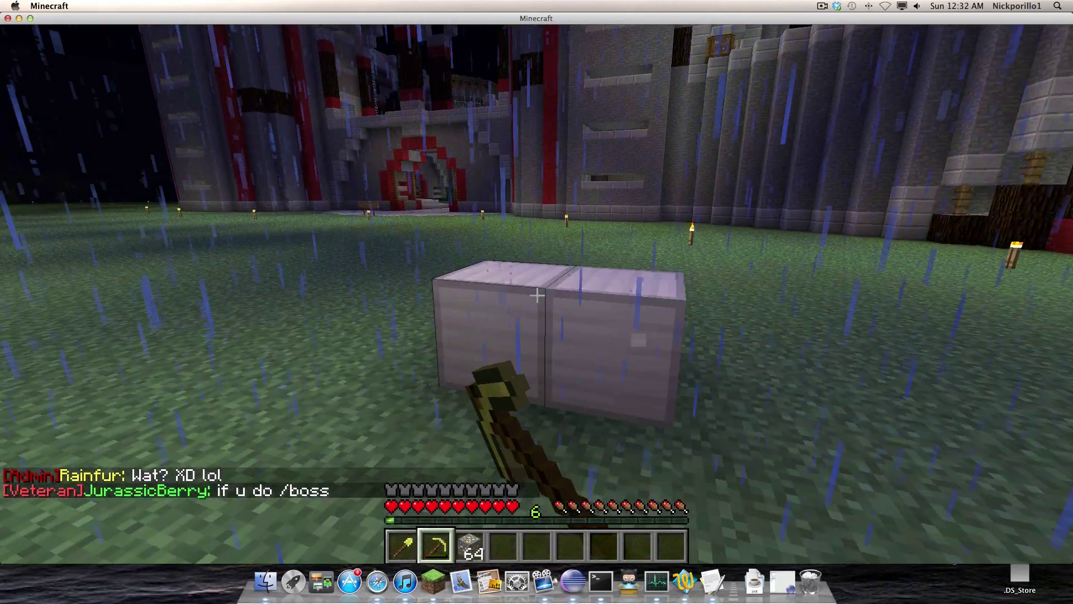
# Reopen the GoldTools config.yml, set the source amount to 0, and save and close the file
pyautogui.press('Escape')
pyautogui.click(30, 19)
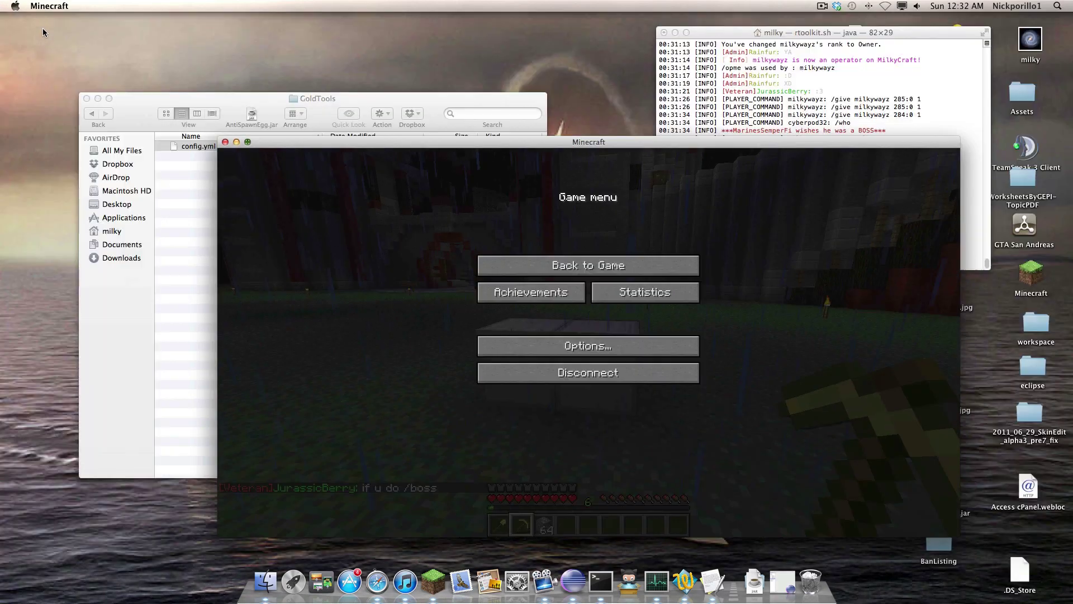
pyautogui.click(166, 145)
pyautogui.doubleClick(167, 145)
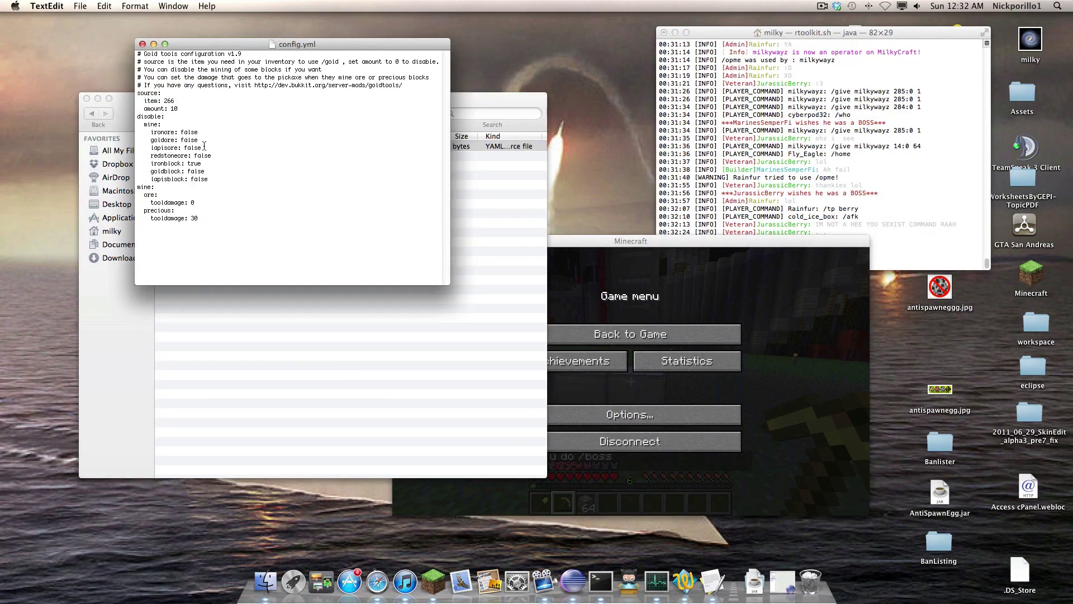
pyautogui.click(185, 107)
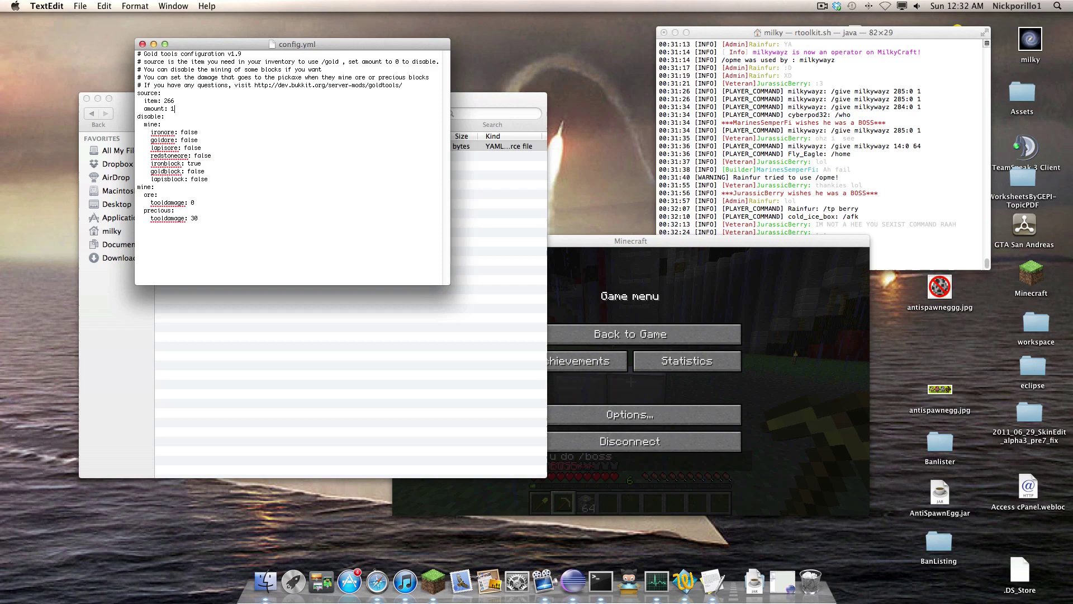
pyautogui.press('BackSpace')
pyautogui.write('0')
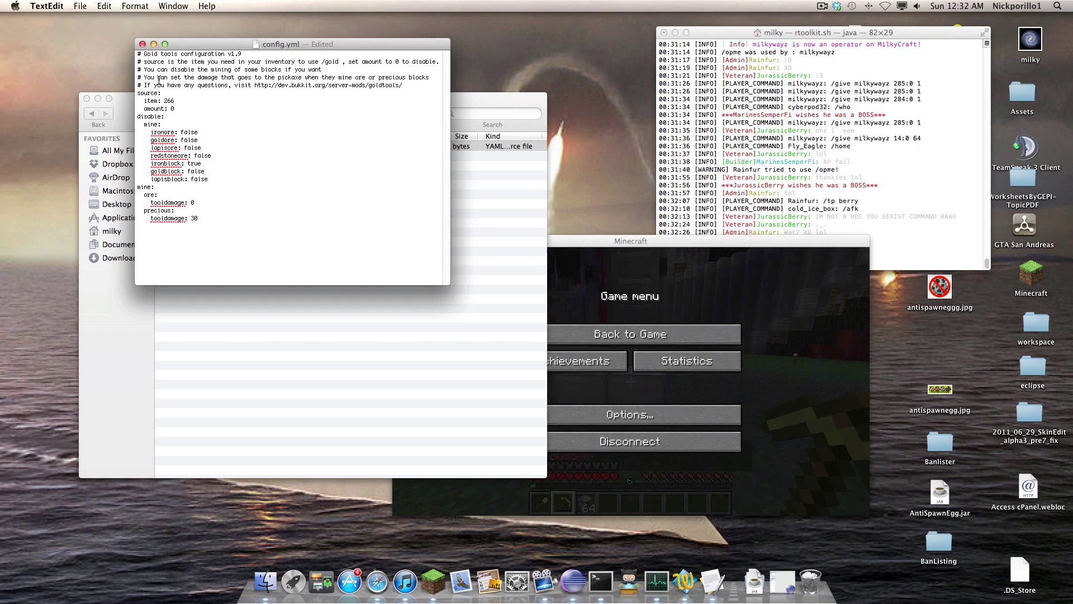
pyautogui.click(143, 44)
# Go back into the game and run /gt reload to load the new source amount
pyautogui.click(796, 326)
pyautogui.press('Escape')
pyautogui.write('t')
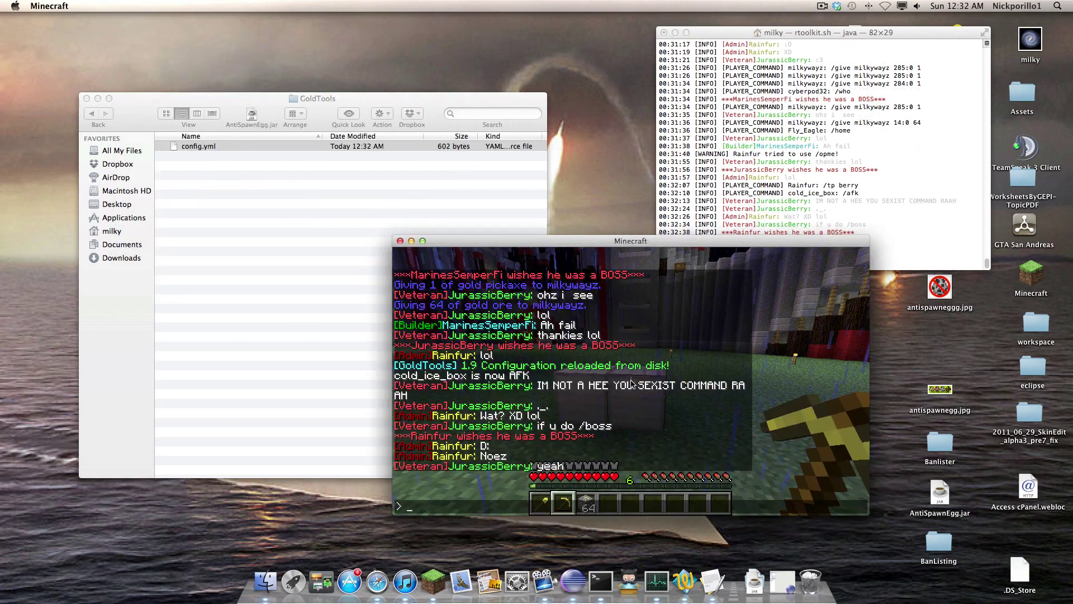
pyautogui.write('/gt reload')
pyautogui.press('Return')
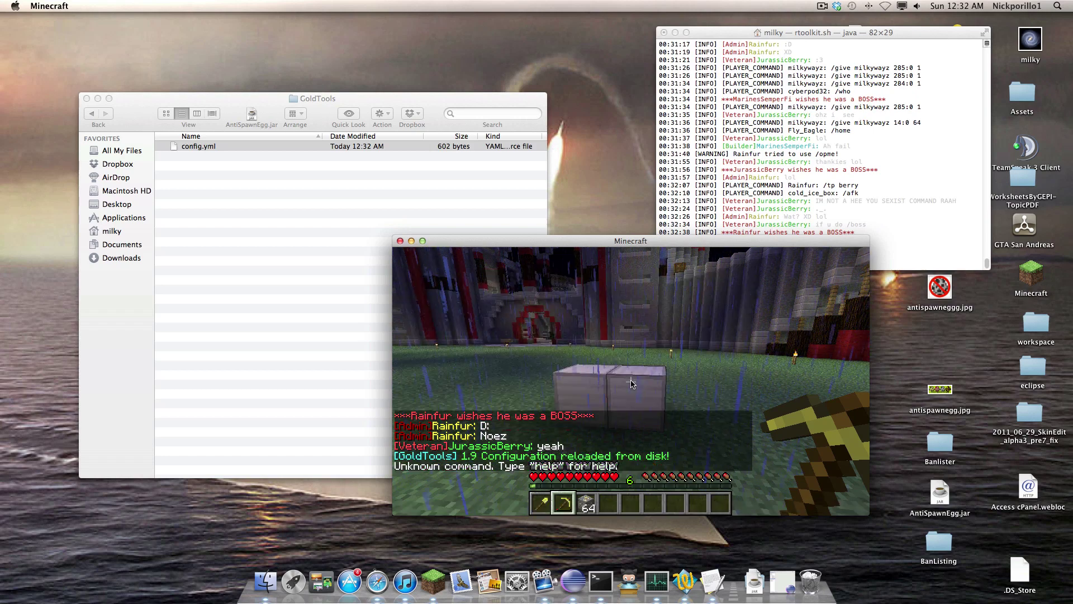
# Clear the inventory with /ci and take a wooden sword, spade, pickaxe and axe from the item list
pyautogui.write('t/ci')
pyautogui.press('Return')
pyautogui.press('e')
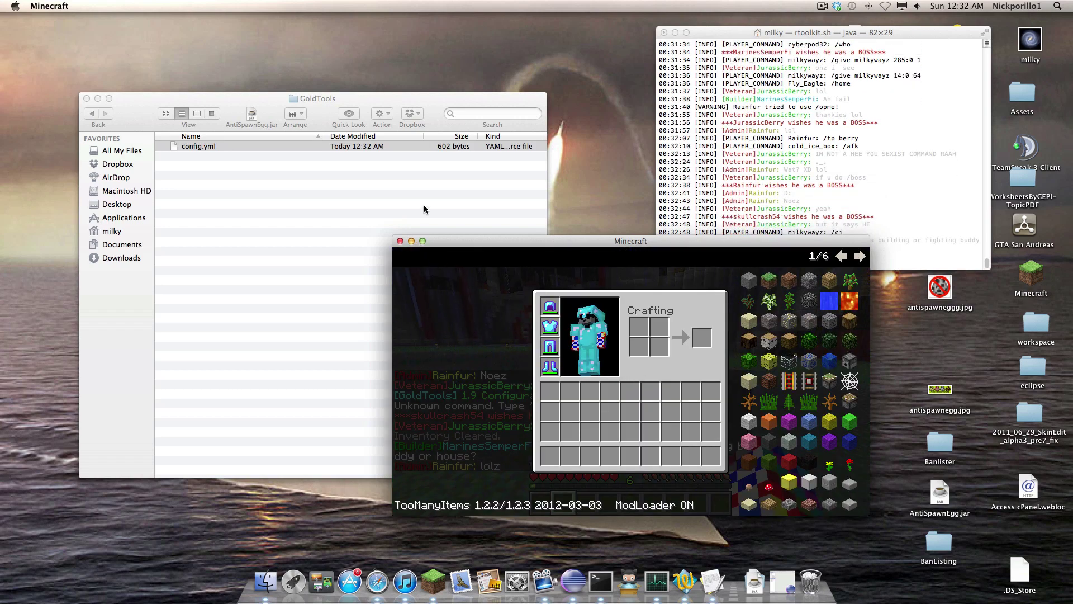
pyautogui.click(422, 241)
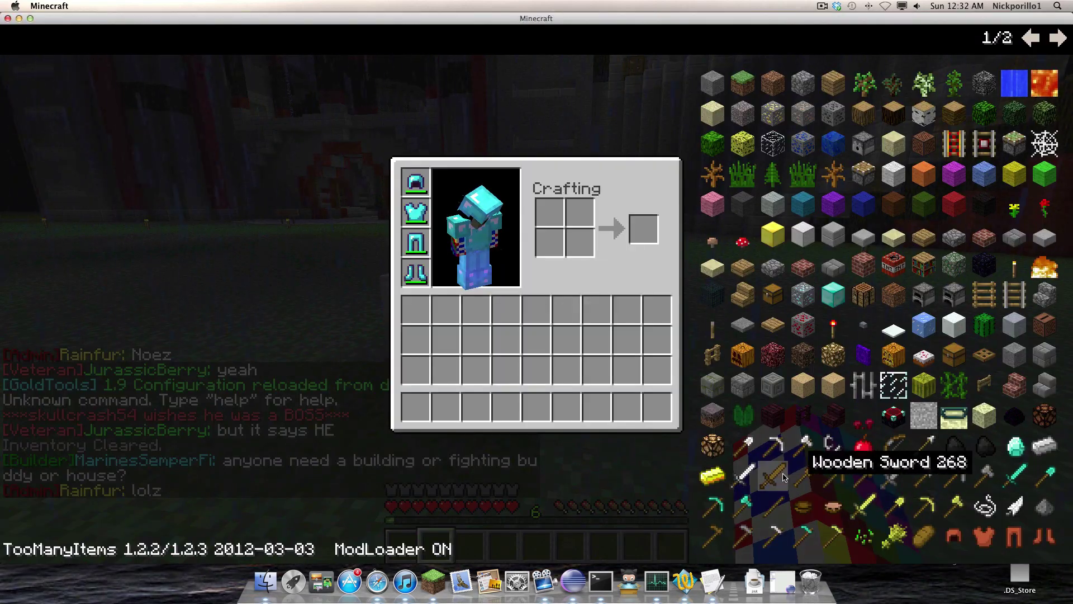
pyautogui.click(774, 476)
pyautogui.click(805, 476)
pyautogui.click(833, 476)
pyautogui.click(863, 477)
pyautogui.press('Escape')
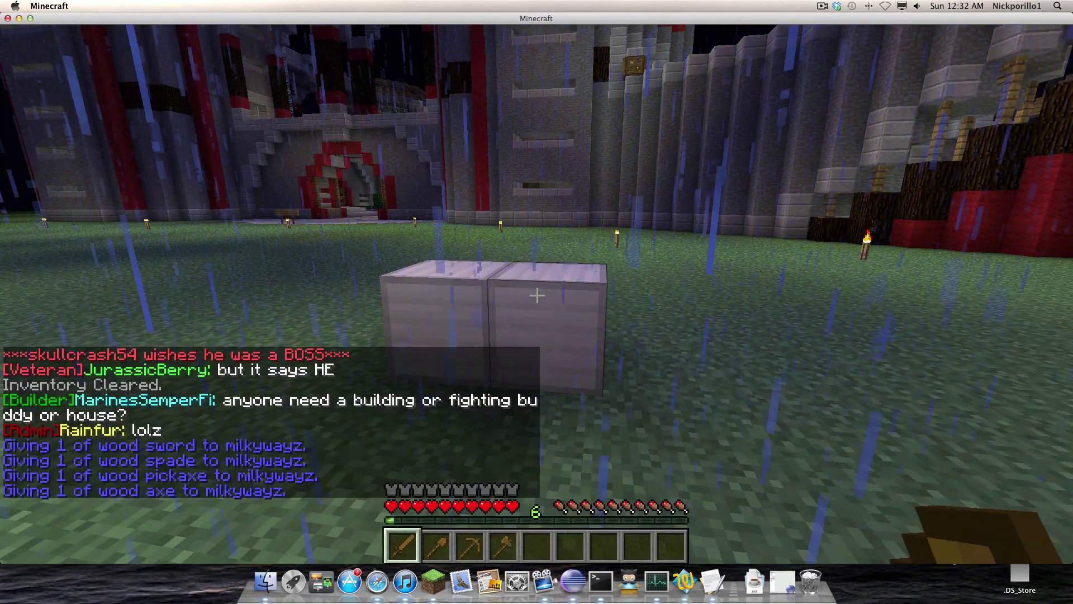
# Convert the wooden sword and the wooden shovel to gold by running /gold with each one held
pyautogui.press('/')
pyautogui.write('gold')
pyautogui.press('Return')
pyautogui.write('2t')
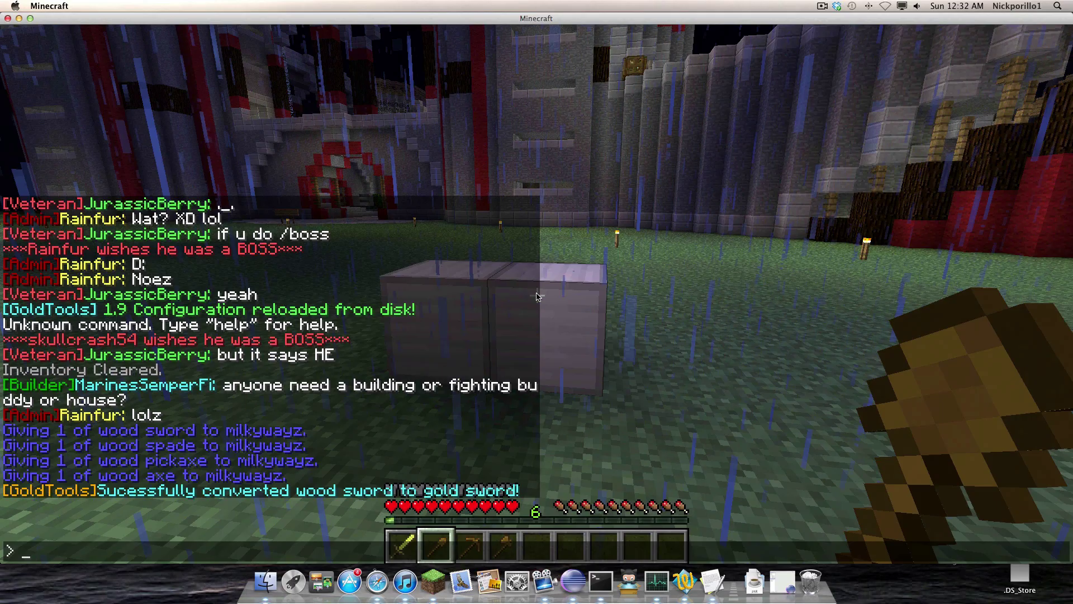
pyautogui.write('/gold')
pyautogui.press('Return')
pyautogui.press('t')
pyautogui.press('Escape')
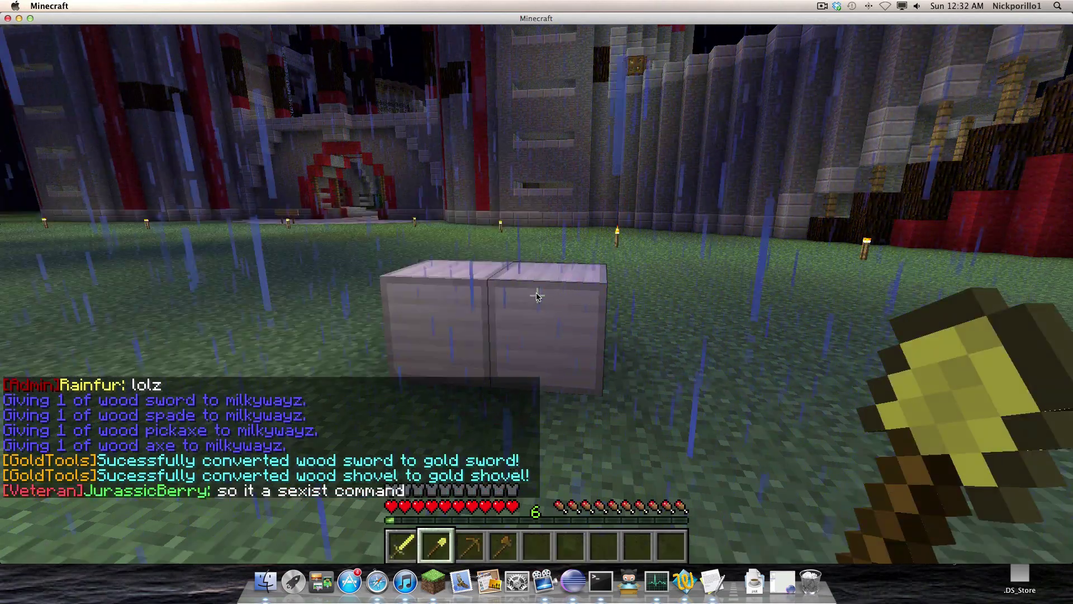
# Convert the wooden pickaxe and the wooden axe to gold by running /gold with each one held
pyautogui.press('3')
pyautogui.press('/')
pyautogui.write('gold')
pyautogui.press('Return')
pyautogui.scroll(-1, 537, 296)
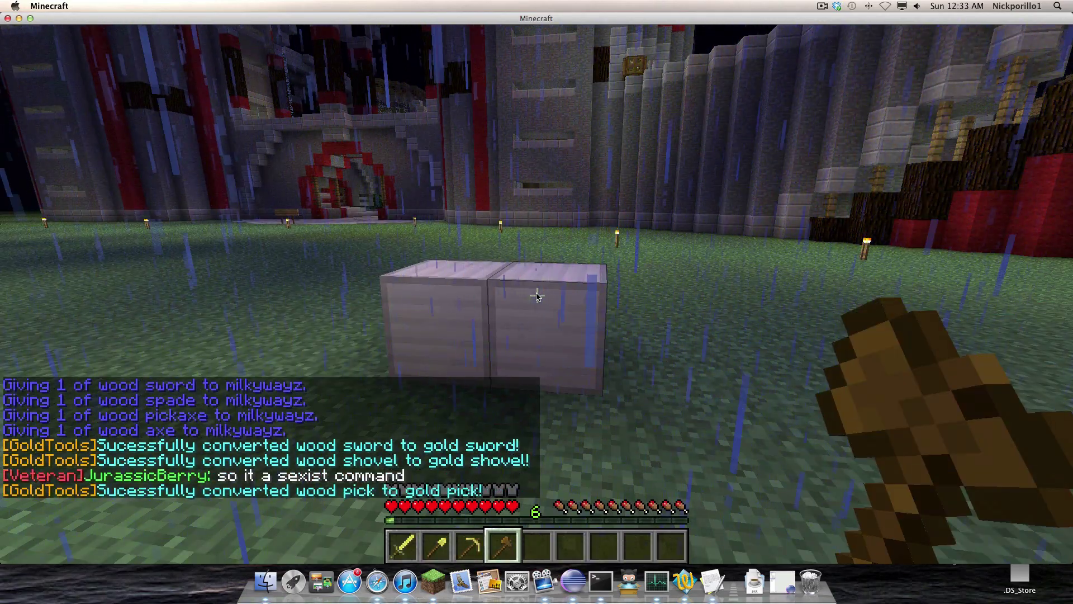
pyautogui.write('t/gold')
pyautogui.press('Return')
pyautogui.scroll(1, 537, 296)
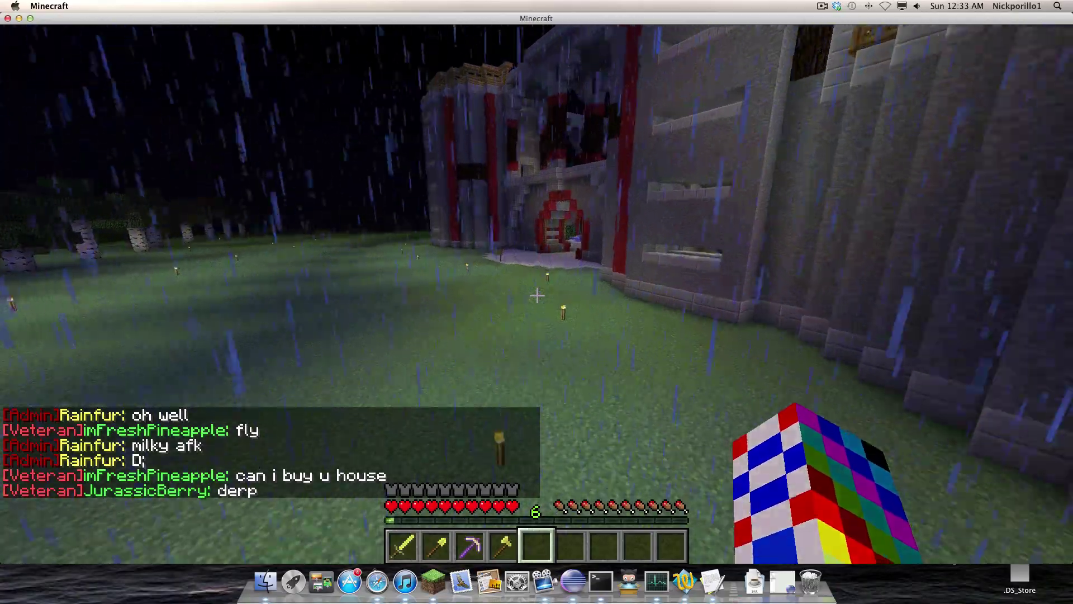
# Walk past the iron blocks through the red archway into the castle courtyard and on to the wide stone stairs
pyautogui.press('w')
pyautogui.press('Escape')
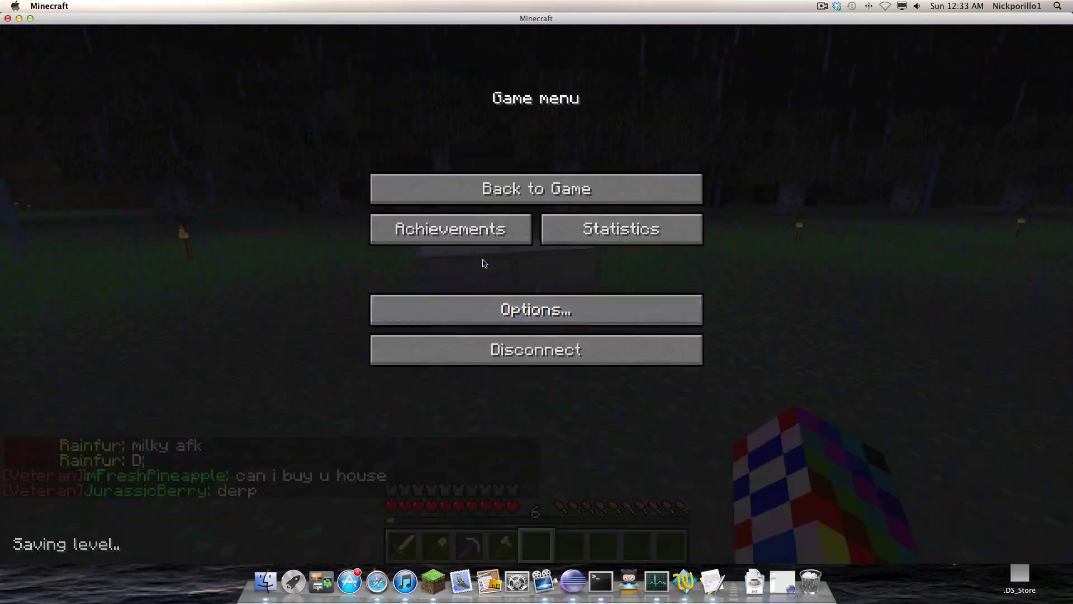
pyautogui.press('Escape')
pyautogui.press('w')
pyautogui.press('space')
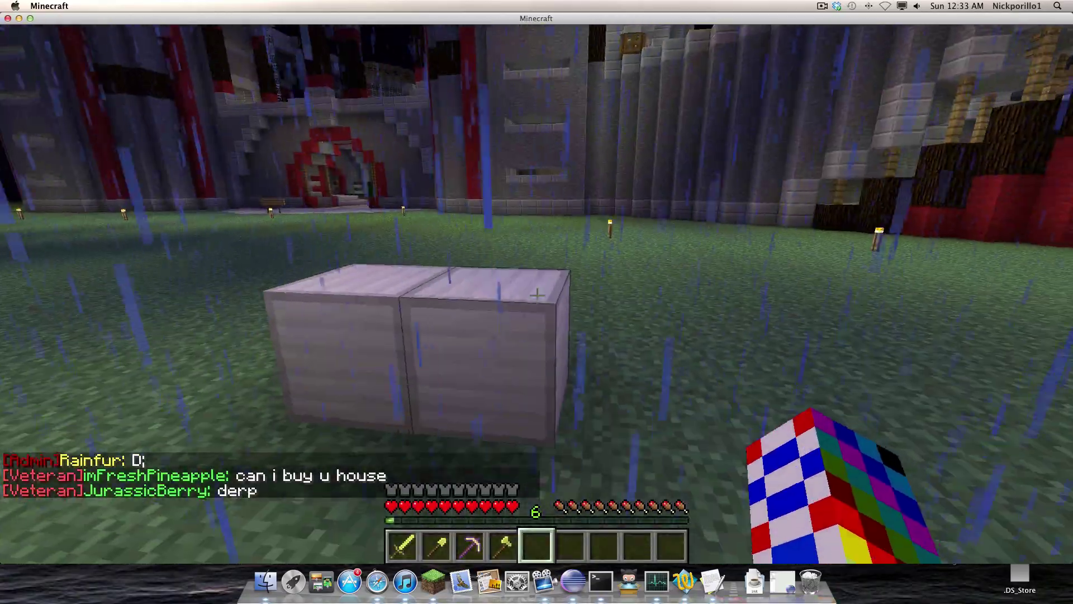
pyautogui.press('space')
pyautogui.press('w')
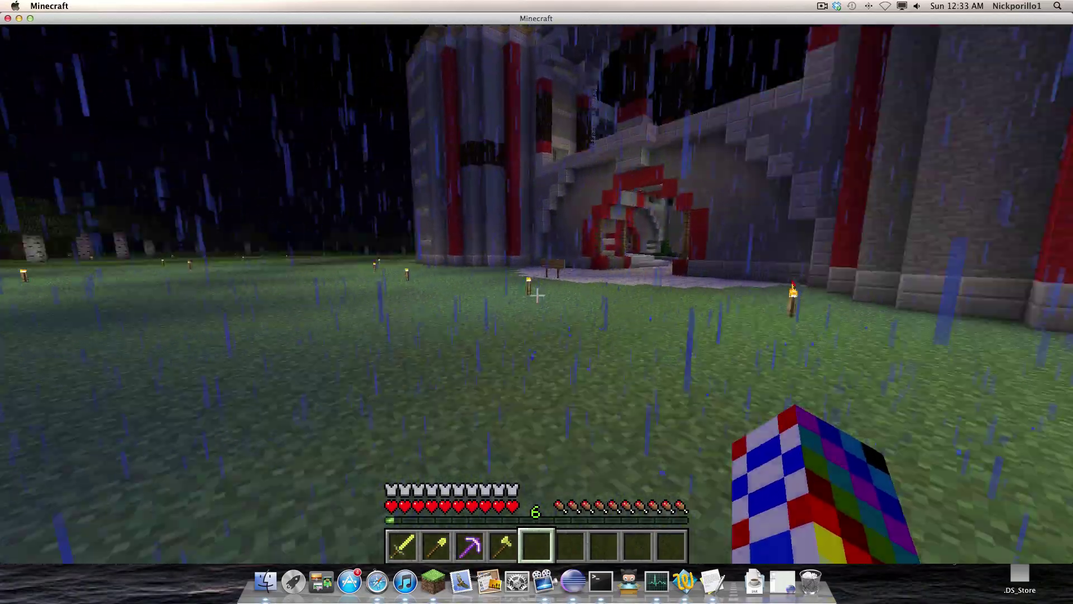
pyautogui.press('w')
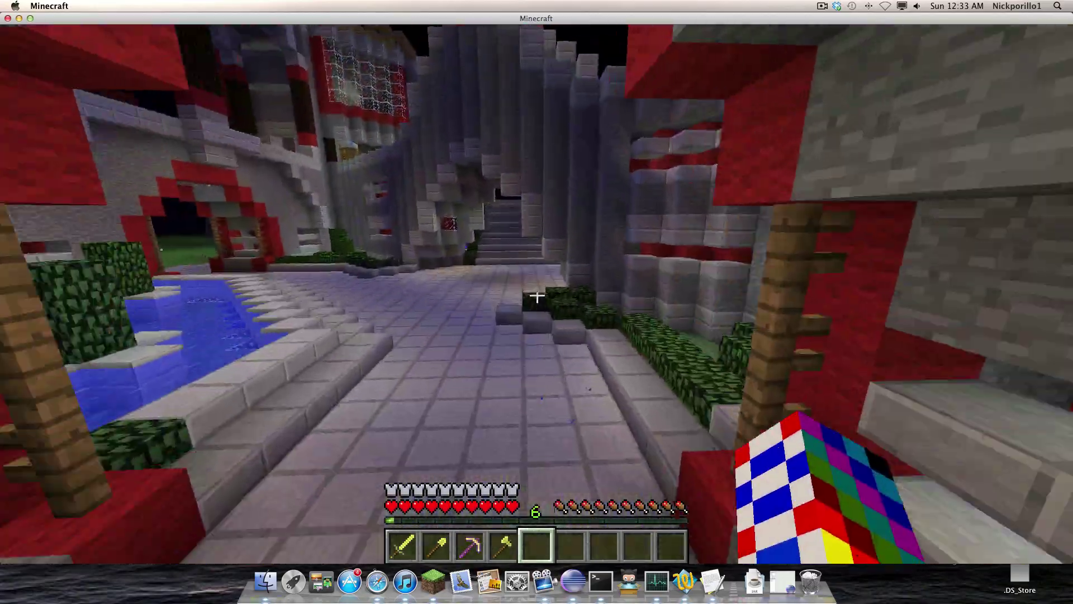
pyautogui.press('w')
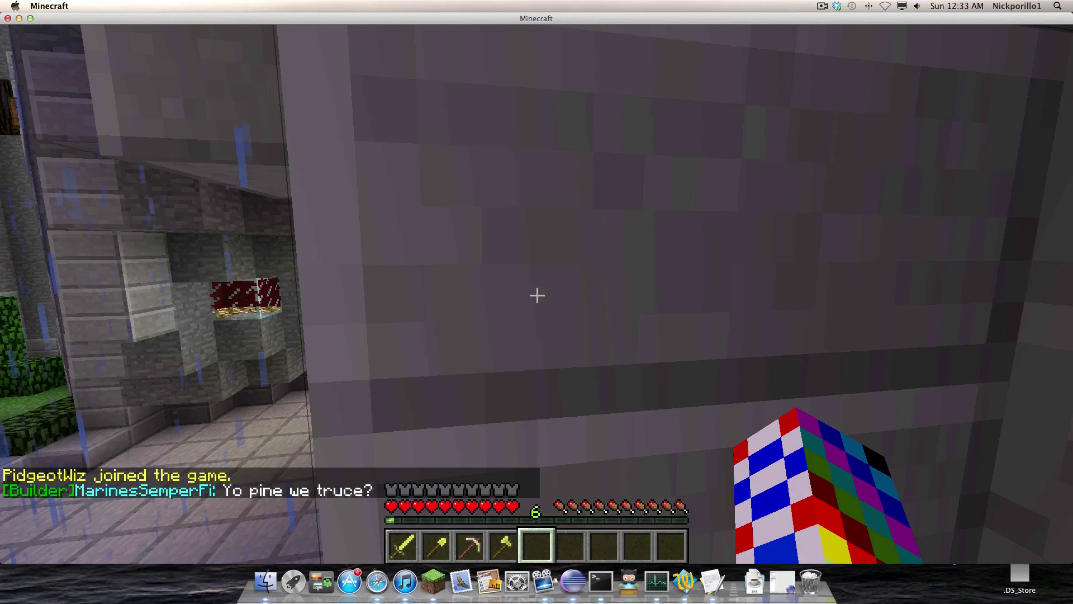
pyautogui.press('w')
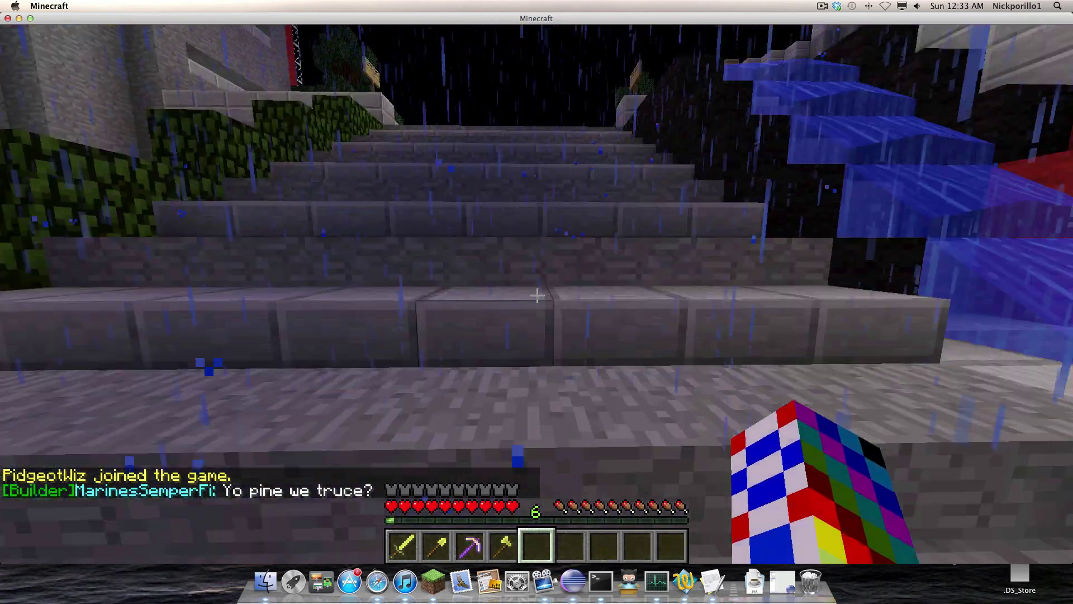
# Pause the game and shrink the Minecraft window to its smaller size on the desktop
pyautogui.press('Escape')
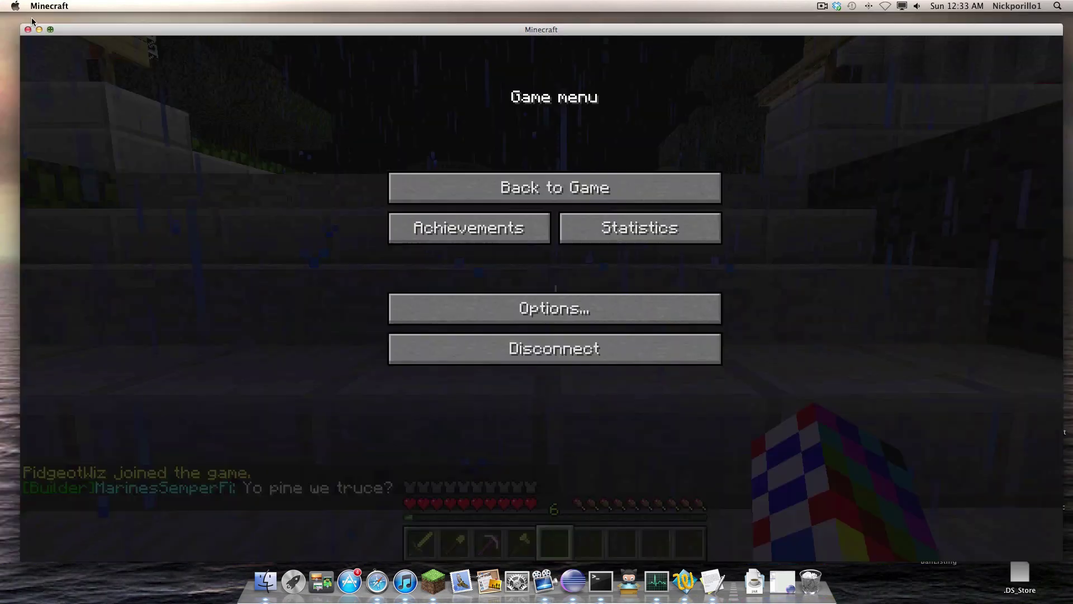
pyautogui.click(50, 29)
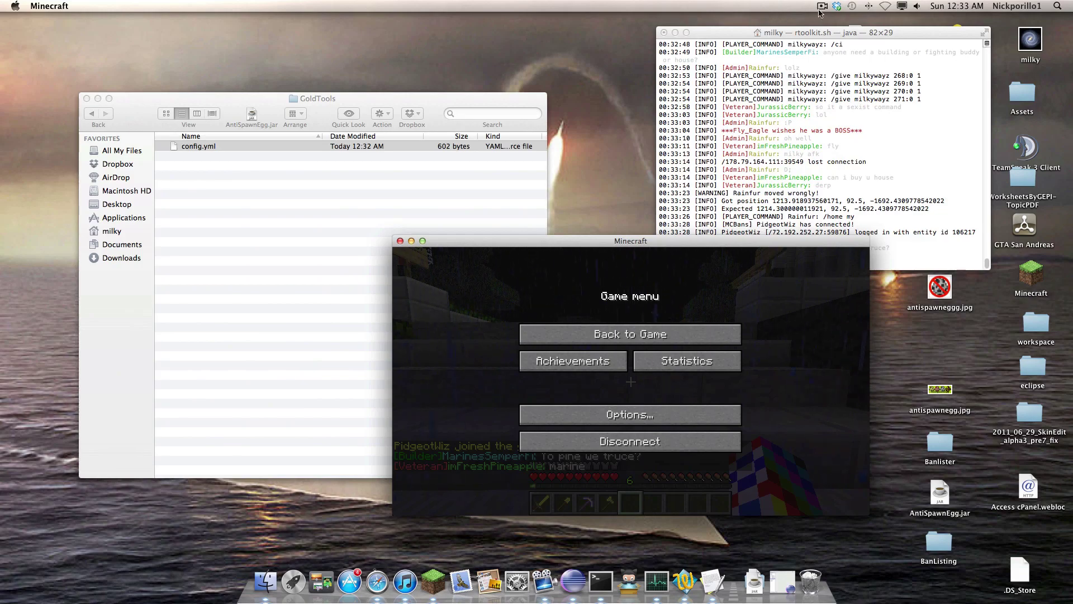